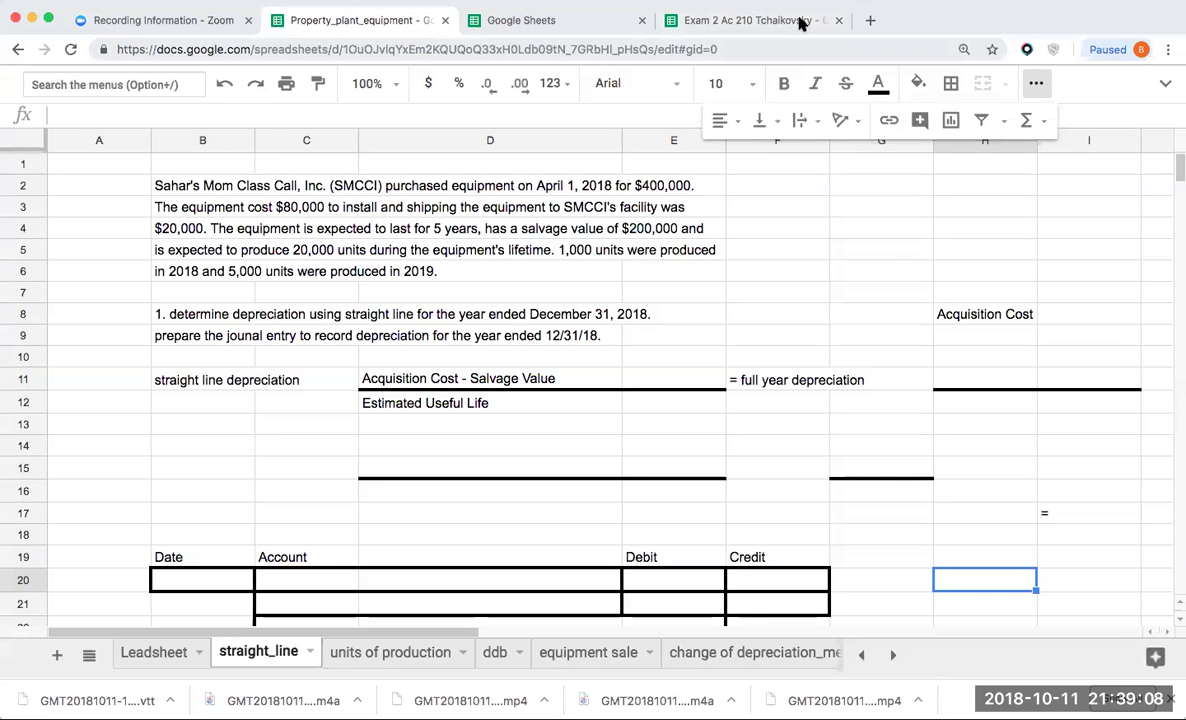
Show the Leadsheet title page introducing Property Plant and Equipment
{"action": "left_click", "coordinate": [834, 273]}
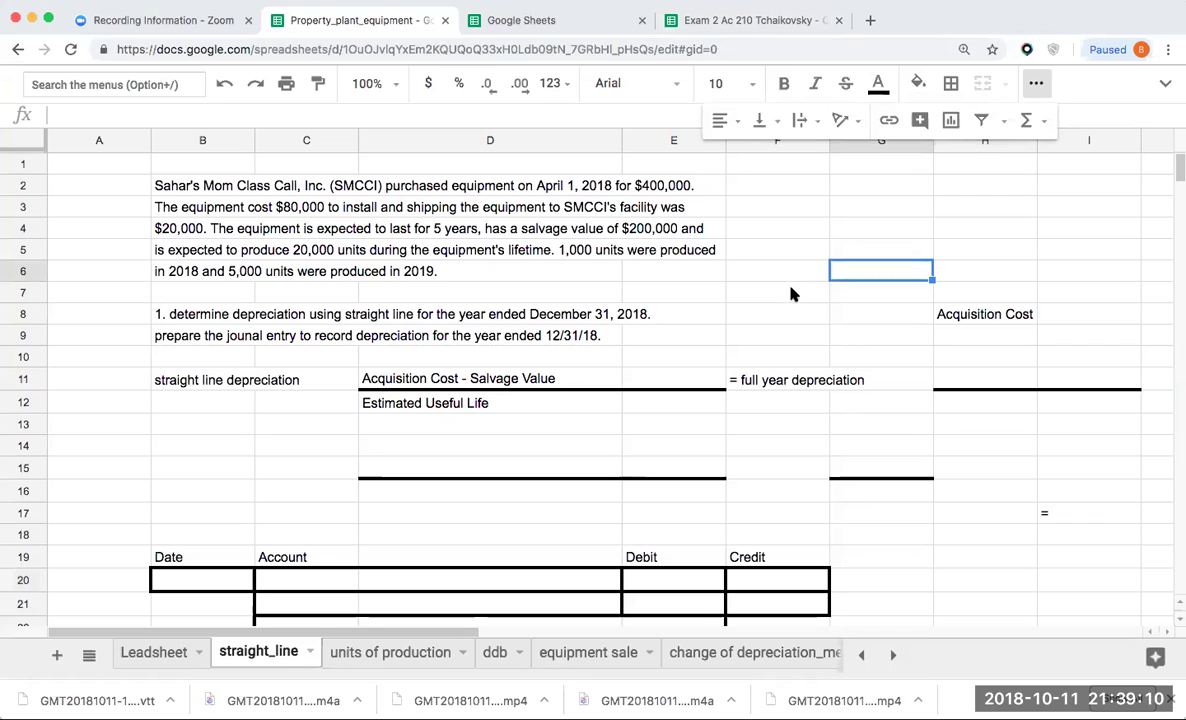
{"action": "left_click", "coordinate": [164, 650]}
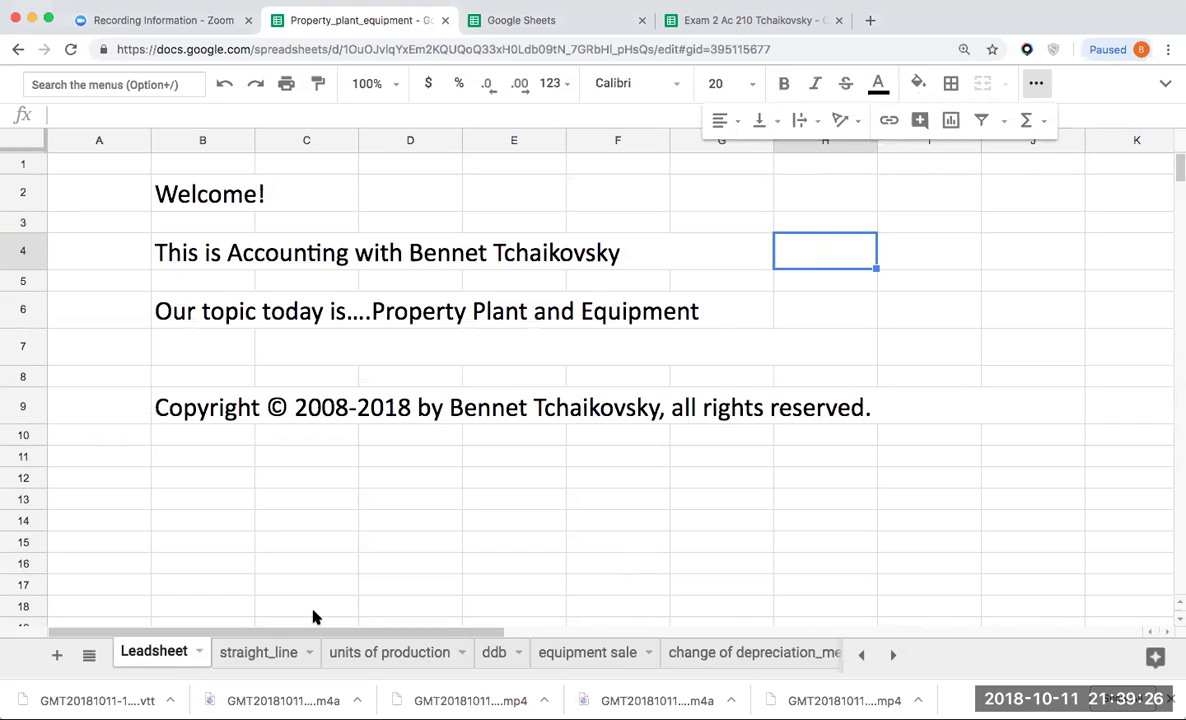
Return to the straight_line sheet, point out the formula's numerator and denominator, and select H9
{"action": "left_click", "coordinate": [268, 652]}
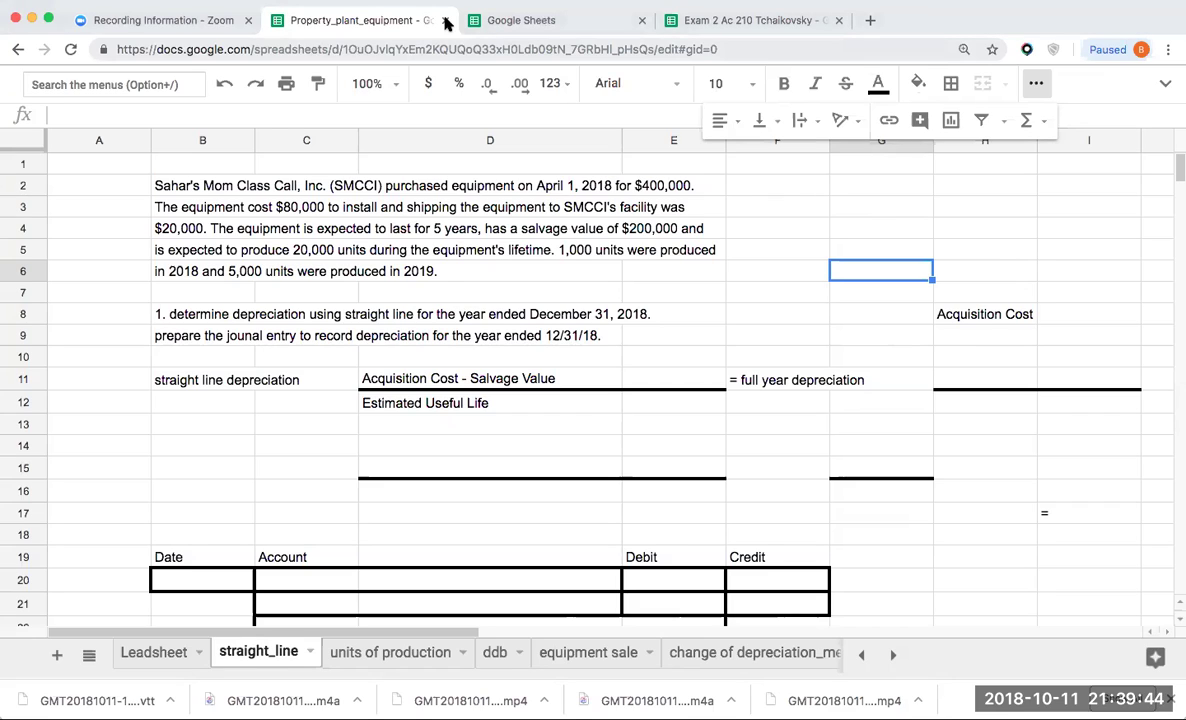
{"action": "left_click", "coordinate": [128, 218]}
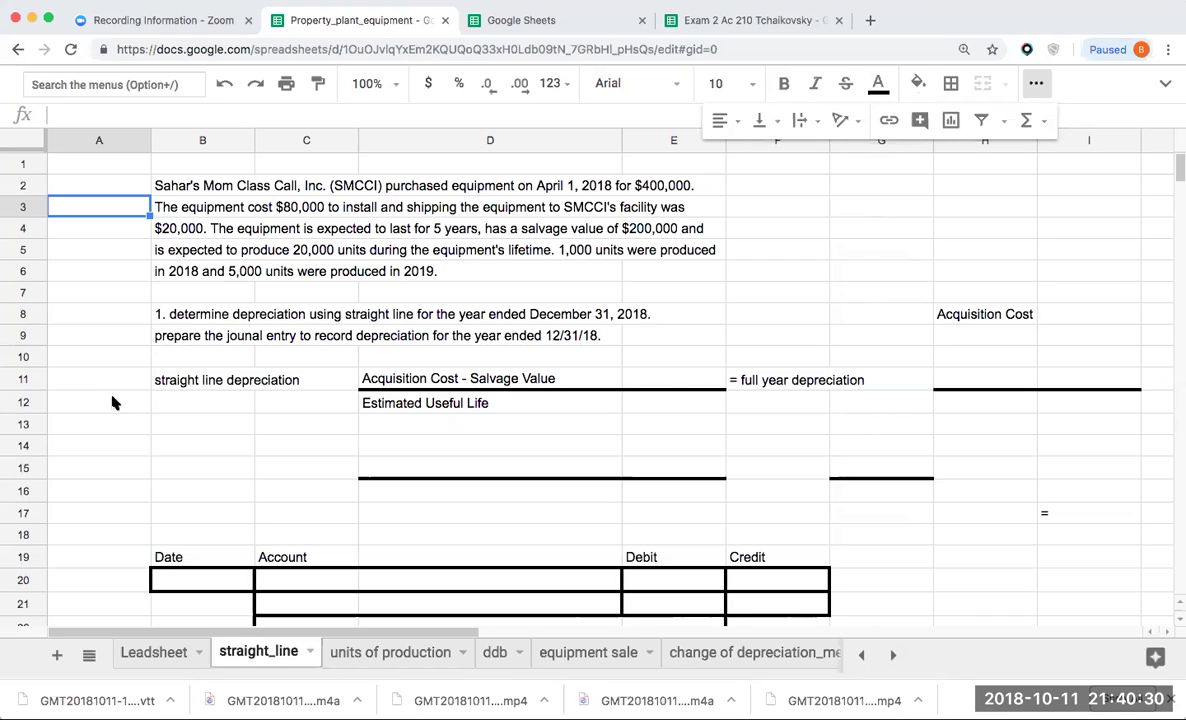
{"action": "left_click", "coordinate": [381, 389]}
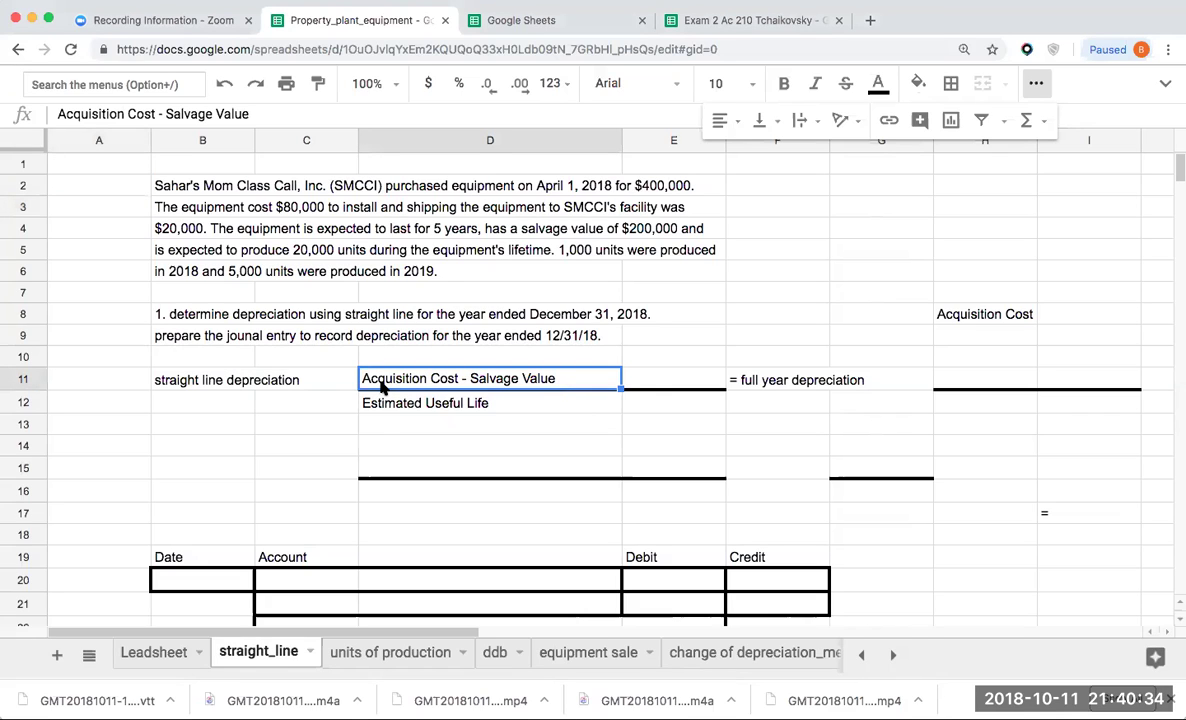
{"action": "left_click", "coordinate": [383, 410]}
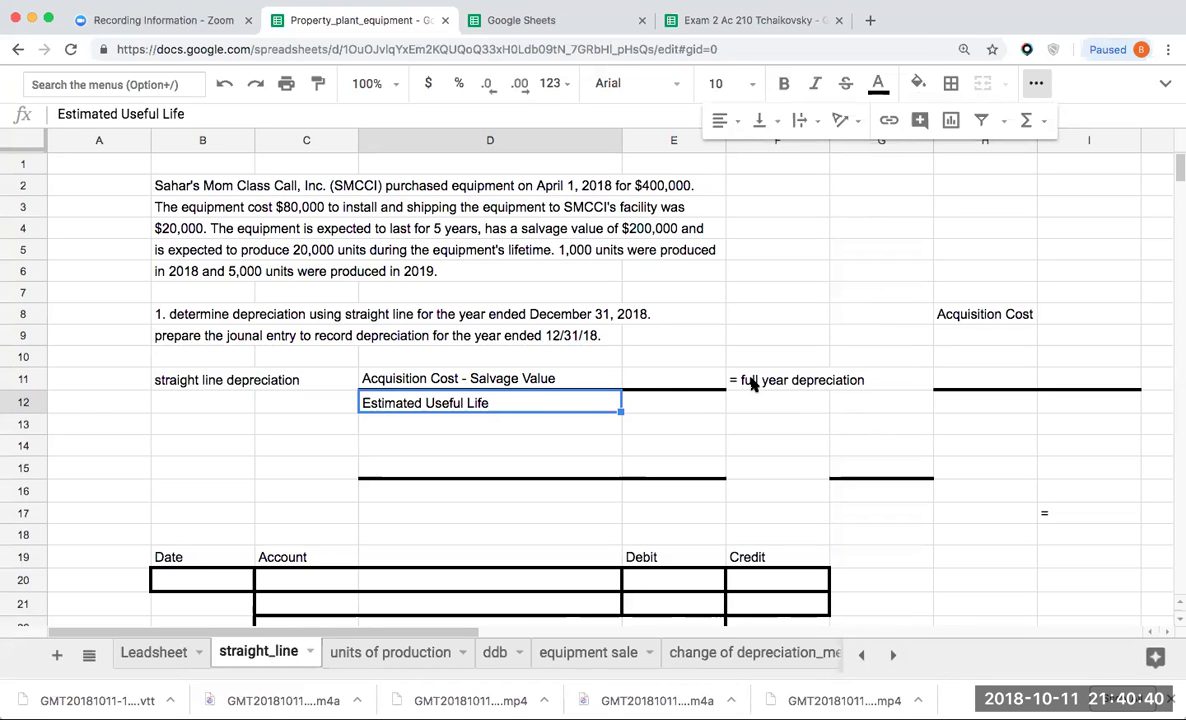
{"action": "left_click", "coordinate": [982, 336]}
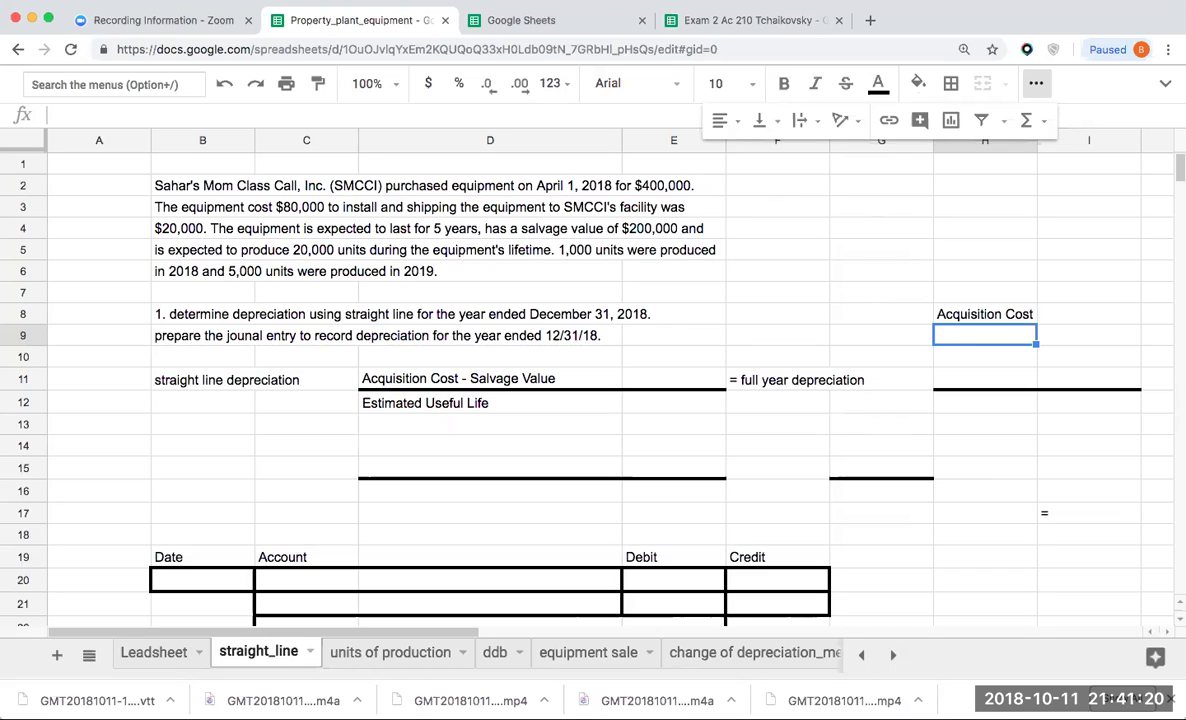
Label H9:H11 as purchase price, installation and shipping
{"action": "type", "text": "purchase price"}
{"action": "key", "text": "Return"}
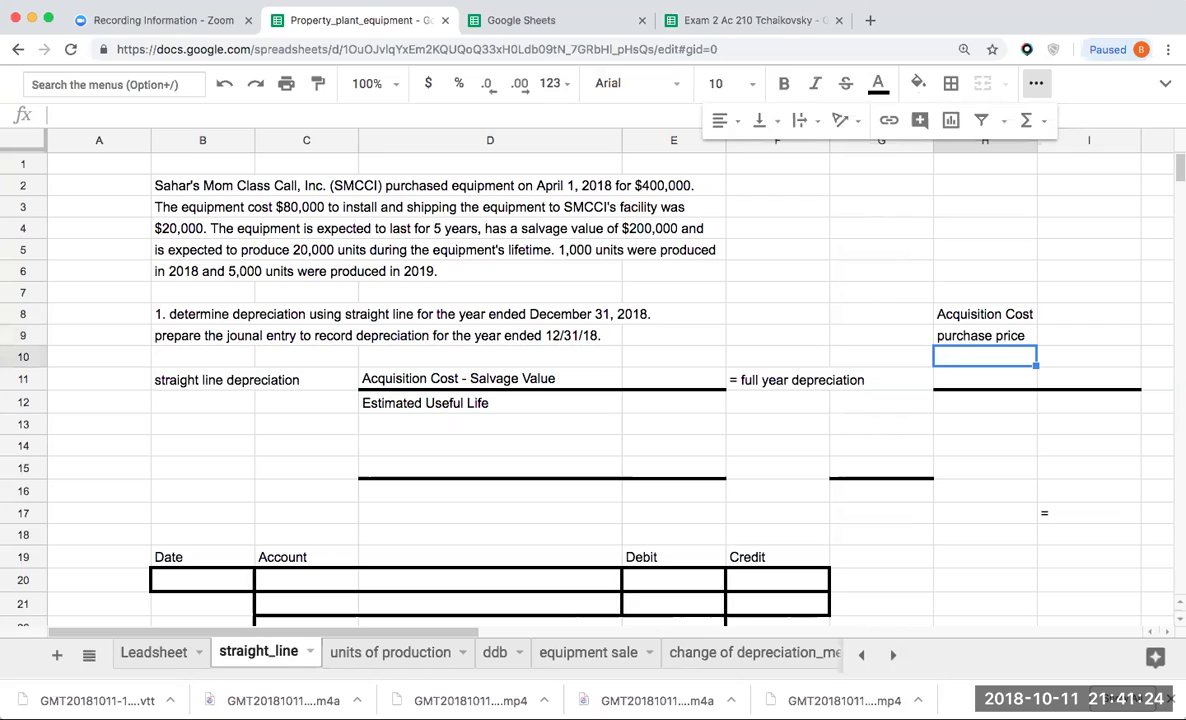
{"action": "type", "text": "installation"}
{"action": "key", "text": "Return"}
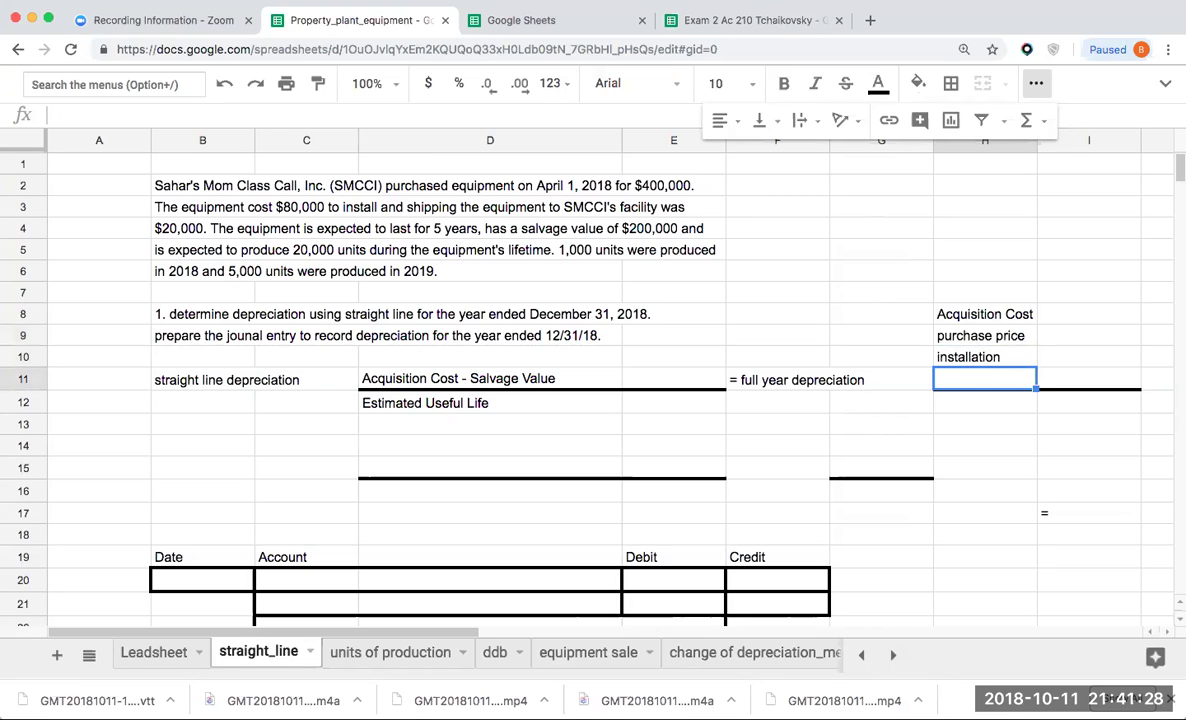
{"action": "type", "text": "shipping"}
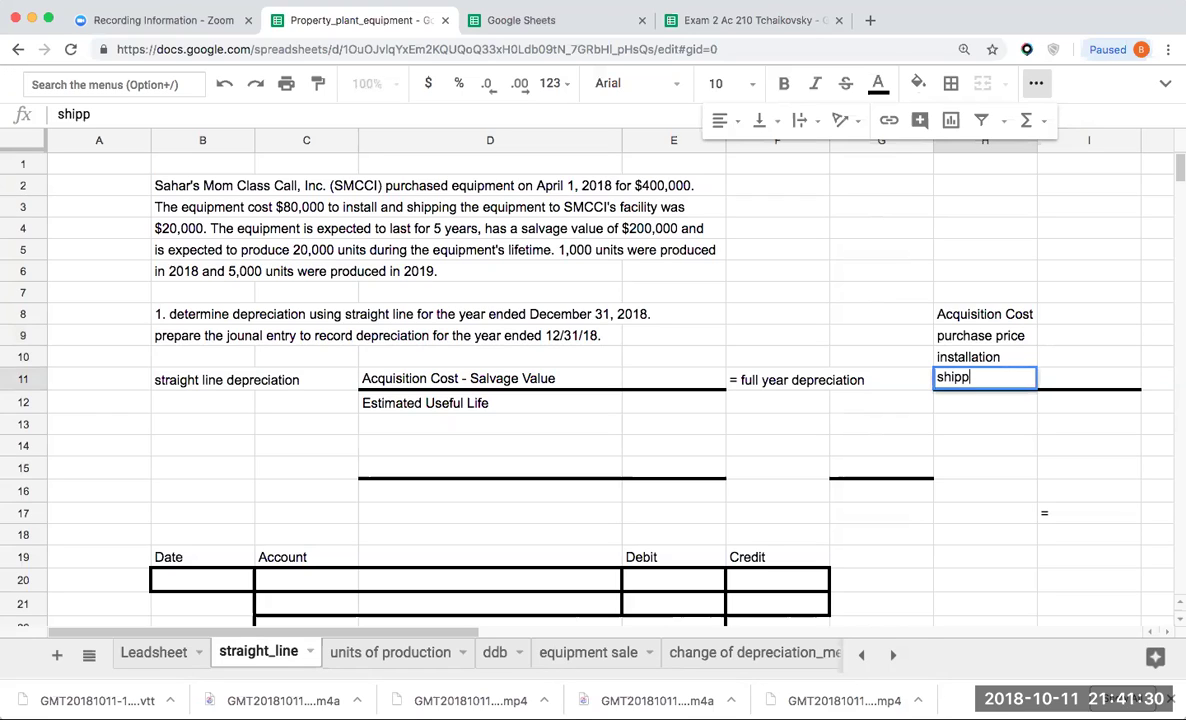
{"action": "key", "text": "Return"}
Enter the costs 400000, 80,000 and 20000 in I9:I11
{"action": "left_click", "coordinate": [1088, 335]}
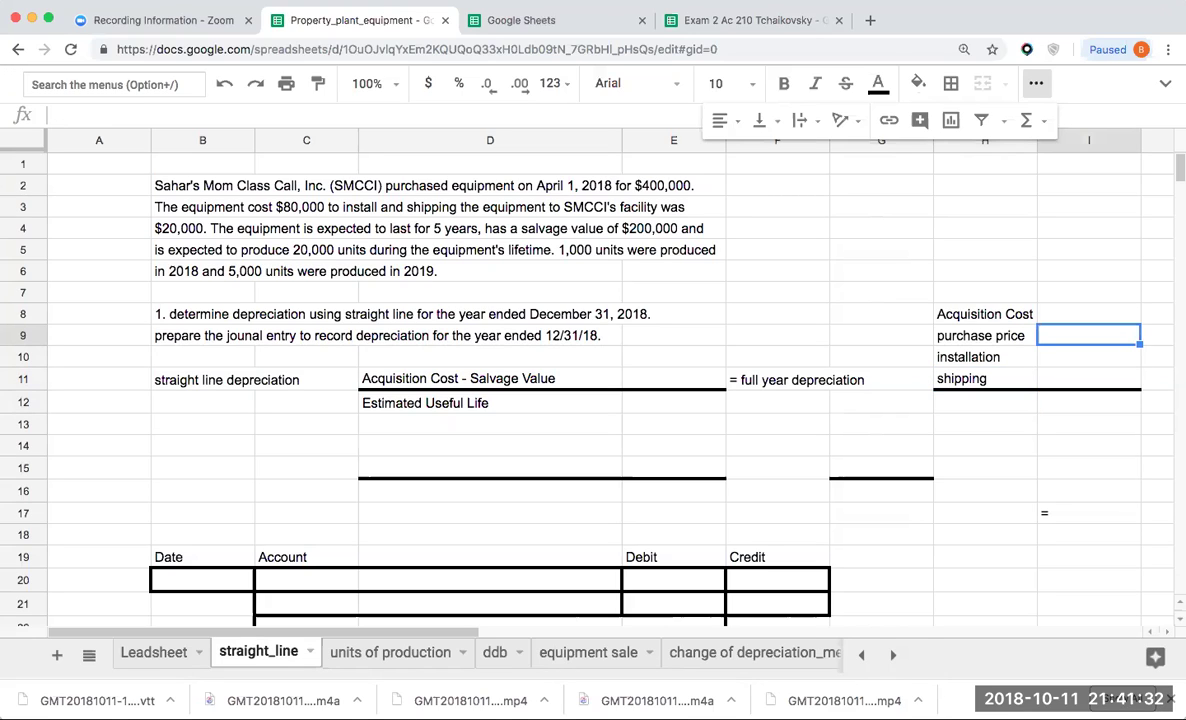
{"action": "type", "text": "400000"}
{"action": "key", "text": "Return"}
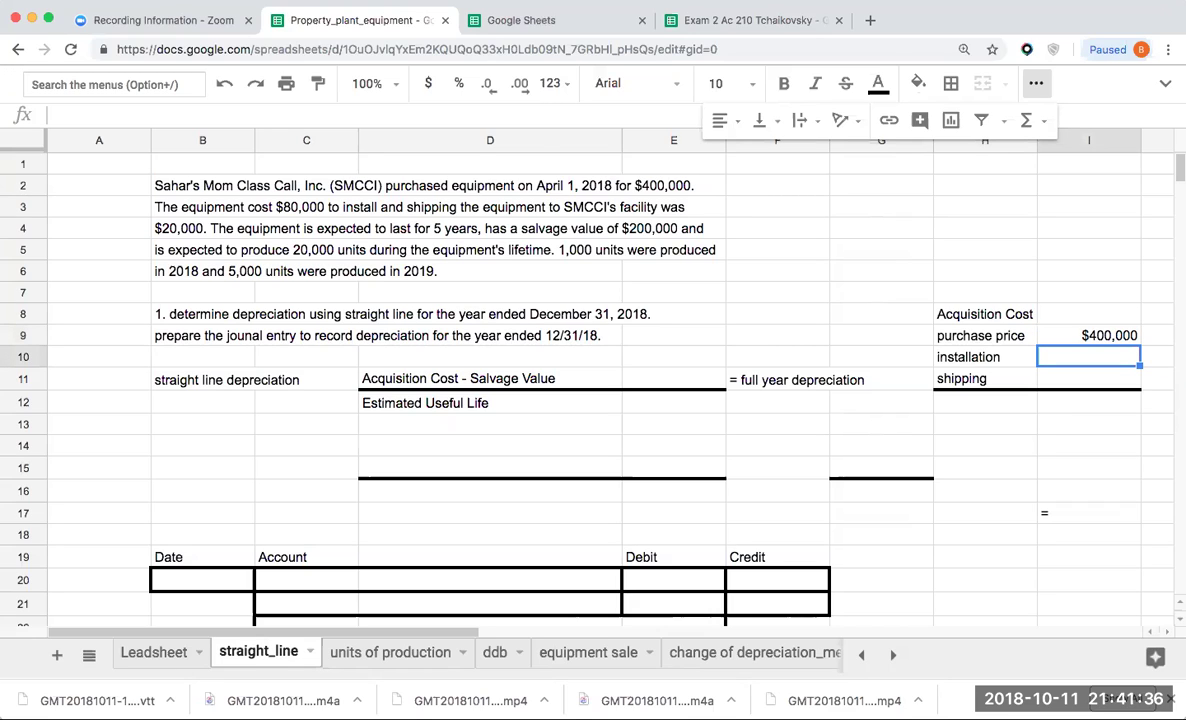
{"action": "type", "text": "80,000"}
{"action": "key", "text": "Return"}
{"action": "type", "text": "20000"}
{"action": "key", "text": "Return"}
Sum the three costs in I12 for a $500,000 acquisition cost total
{"action": "type", "text": "+"}
{"action": "key", "text": "Up"}
{"action": "key", "text": "Up"}
{"action": "key", "text": "Up"}
{"action": "type", "text": "+"}
{"action": "key", "text": "Up"}
{"action": "key", "text": "Up"}
{"action": "type", "text": "+"}
{"action": "key", "text": "Up"}
{"action": "key", "text": "shift+Tab"}
{"action": "left_click", "coordinate": [1089, 402]}
{"action": "key", "text": "Left"}
{"action": "key", "text": "Left"}
{"action": "key", "text": "Left"}
{"action": "key", "text": "Left"}
{"action": "key", "text": "Left"}
{"action": "key", "text": "Down"}
{"action": "key", "text": "Down"}
{"action": "key", "text": "Down"}
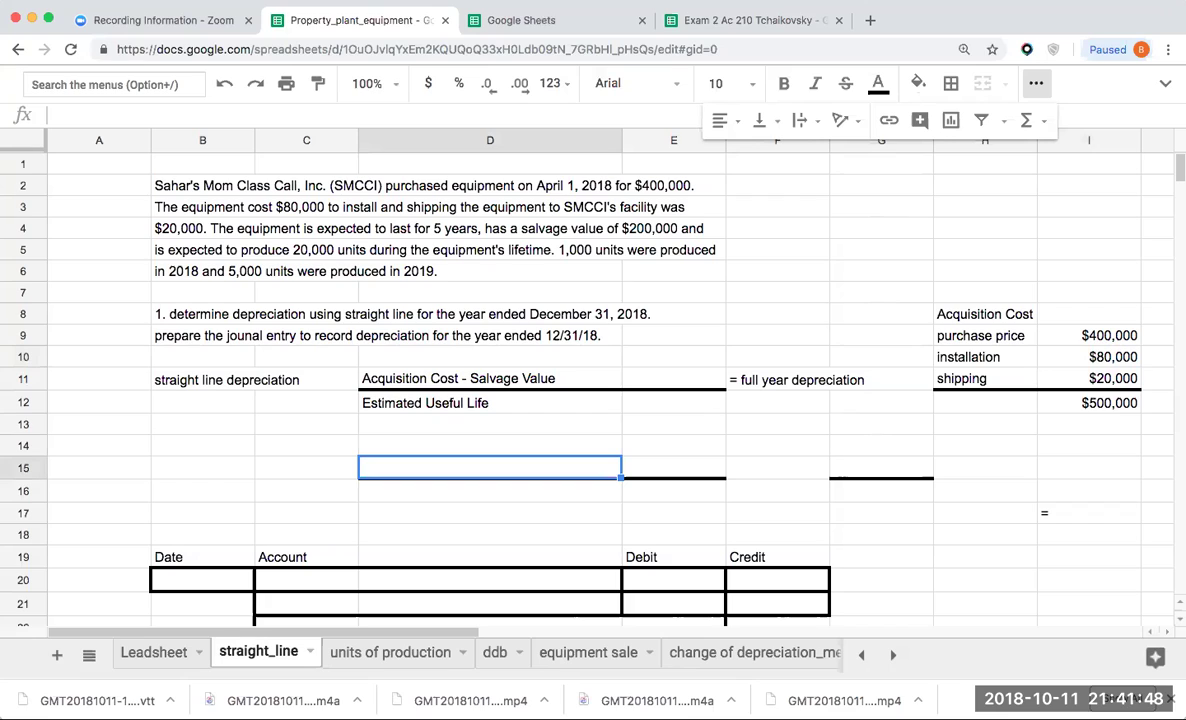
Write '500,000 (AC) - 200,000 (Salvage Value)' in D15, '5 years (estimated useful life)' in D16, and 300000 in E15
{"action": "type", "text": "500,000 (l"}
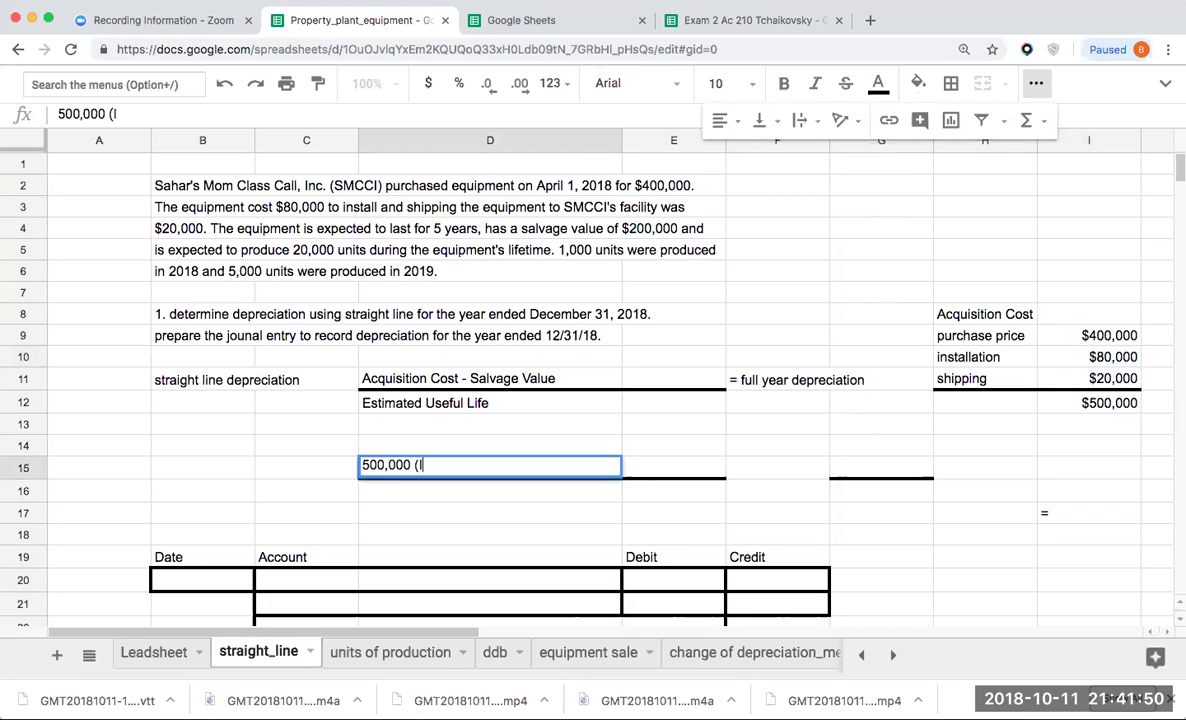
{"action": "key", "text": "BackSpace"}
{"action": "type", "text": "AC) - 200,000"}
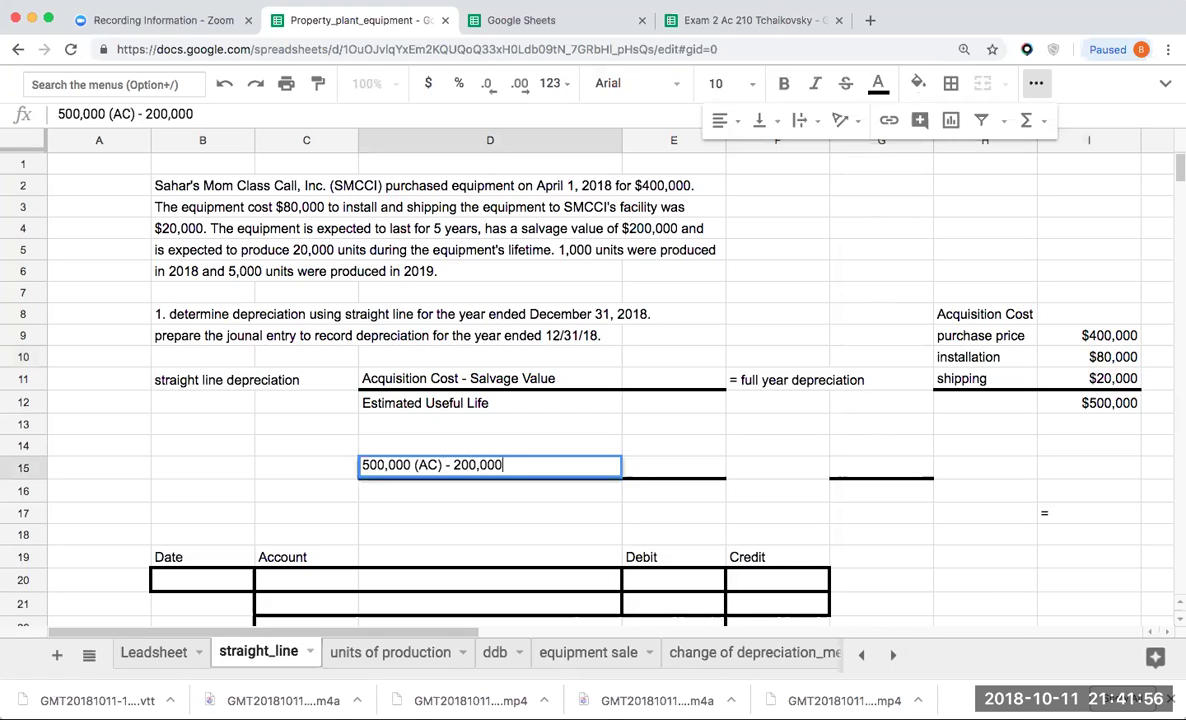
{"action": "type", "text": " (Salvage Valuj"}
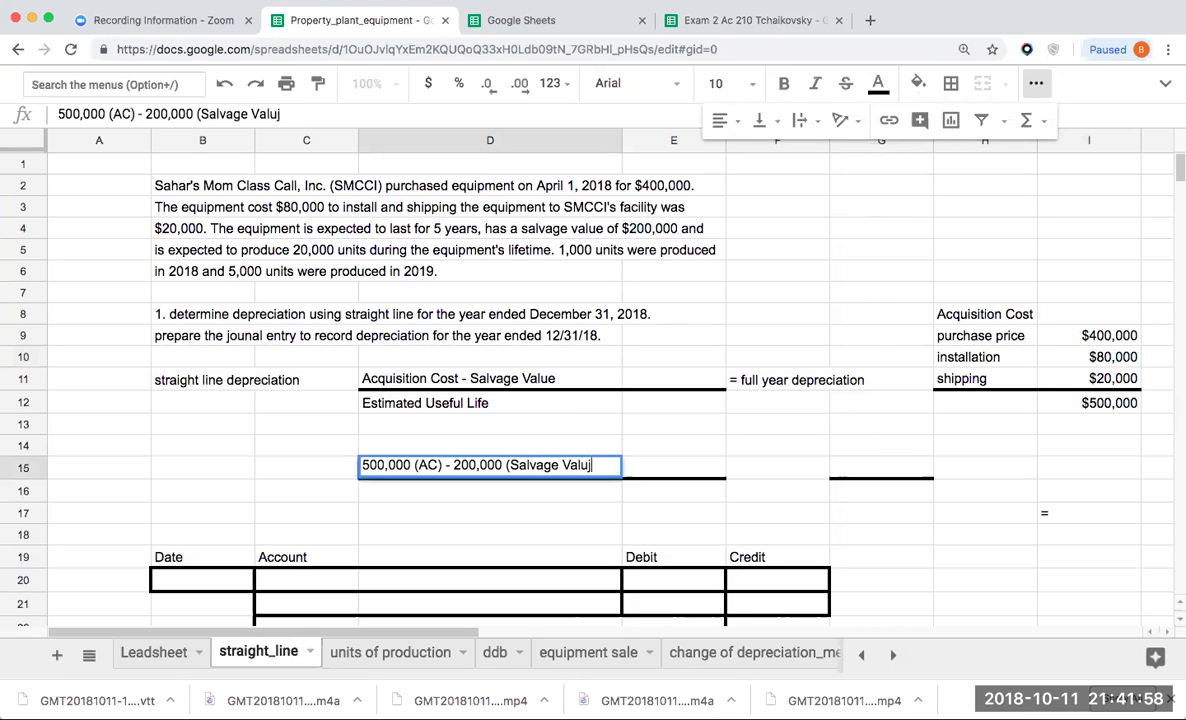
{"action": "key", "text": "BackSpace"}
{"action": "type", "text": "e)"}
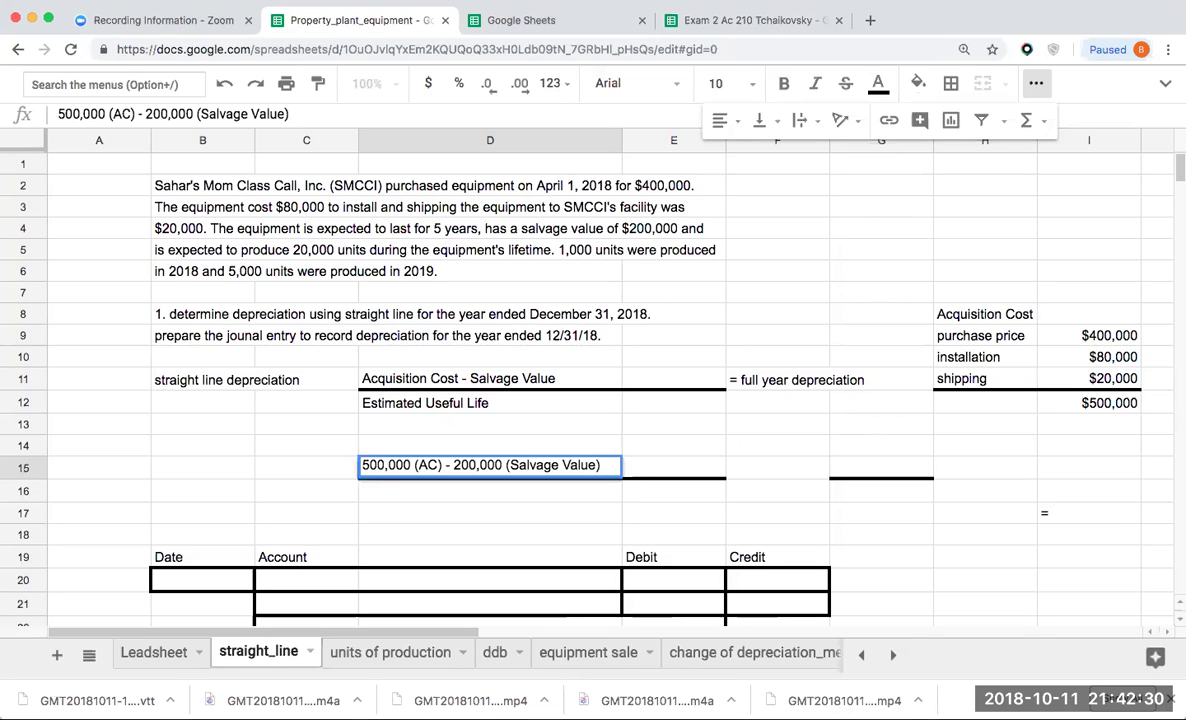
{"action": "key", "text": "Return"}
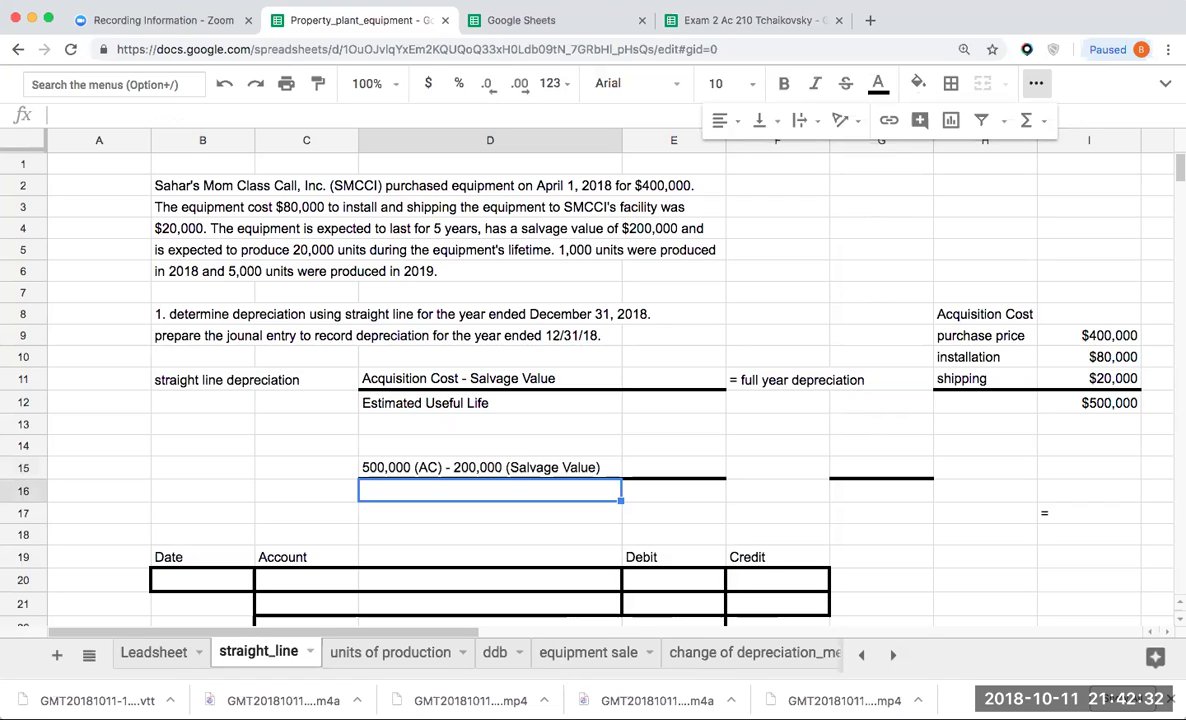
{"action": "type", "text": "5 year"}
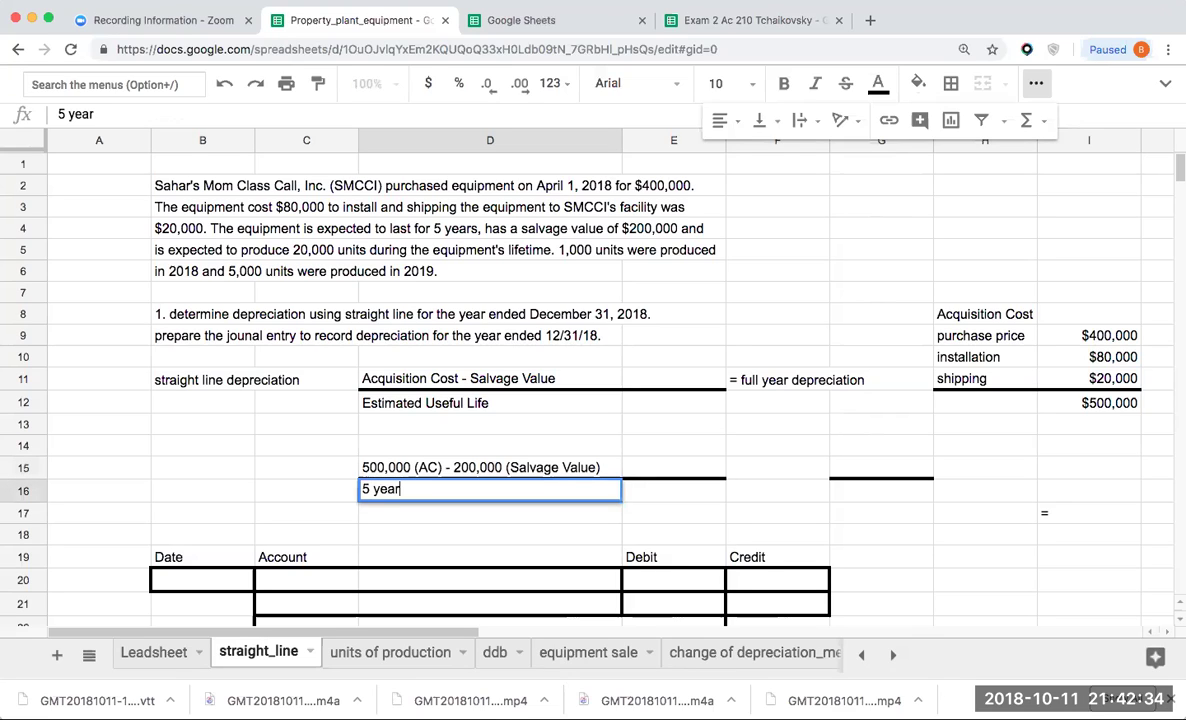
{"action": "type", "text": "s (estimate"}
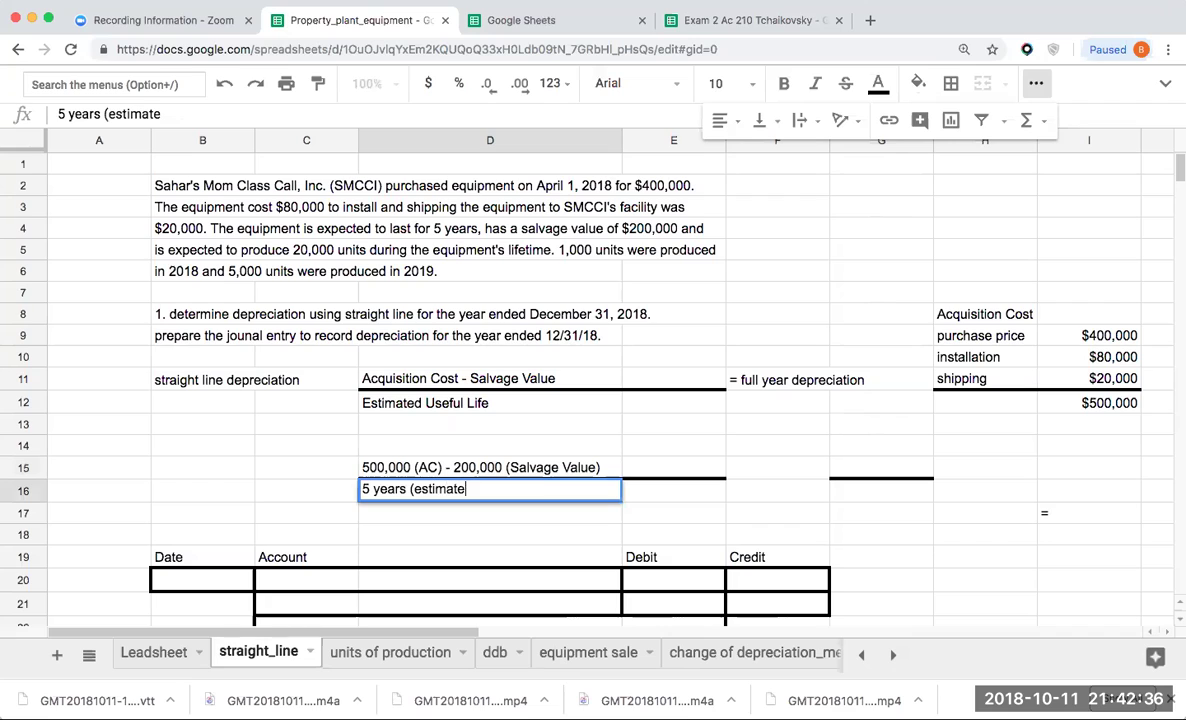
{"action": "type", "text": "d useful life)"}
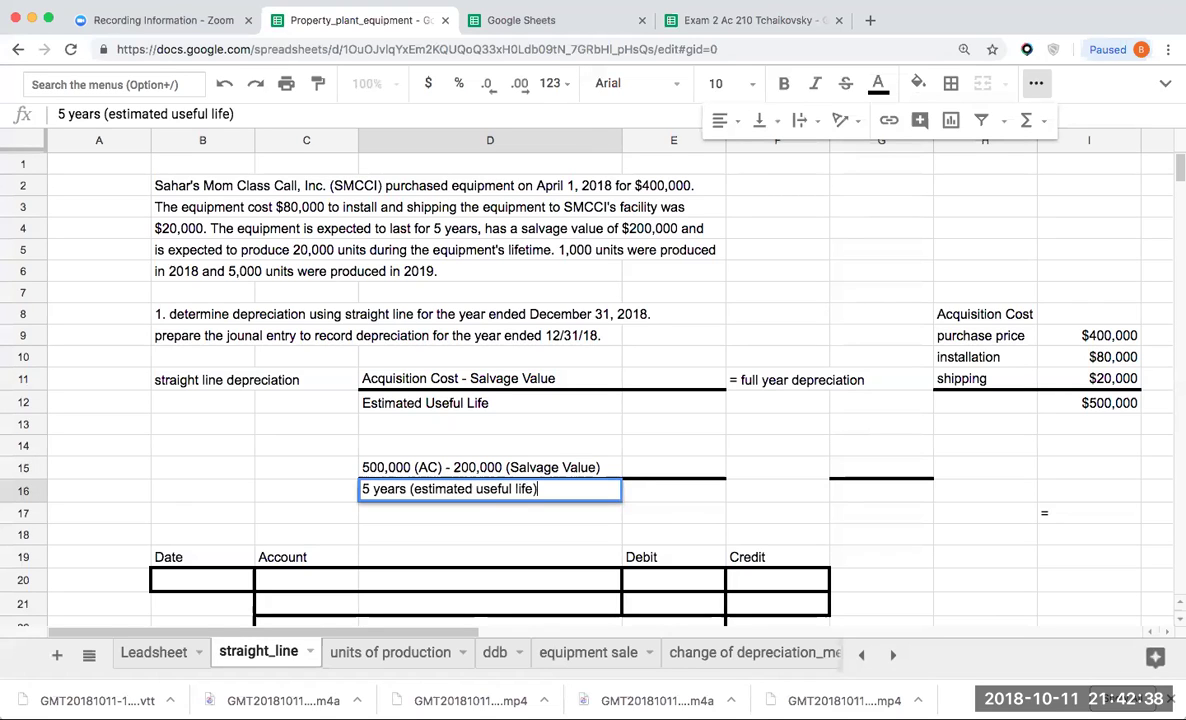
{"action": "key", "text": "Return"}
{"action": "left_click", "coordinate": [673, 467]}
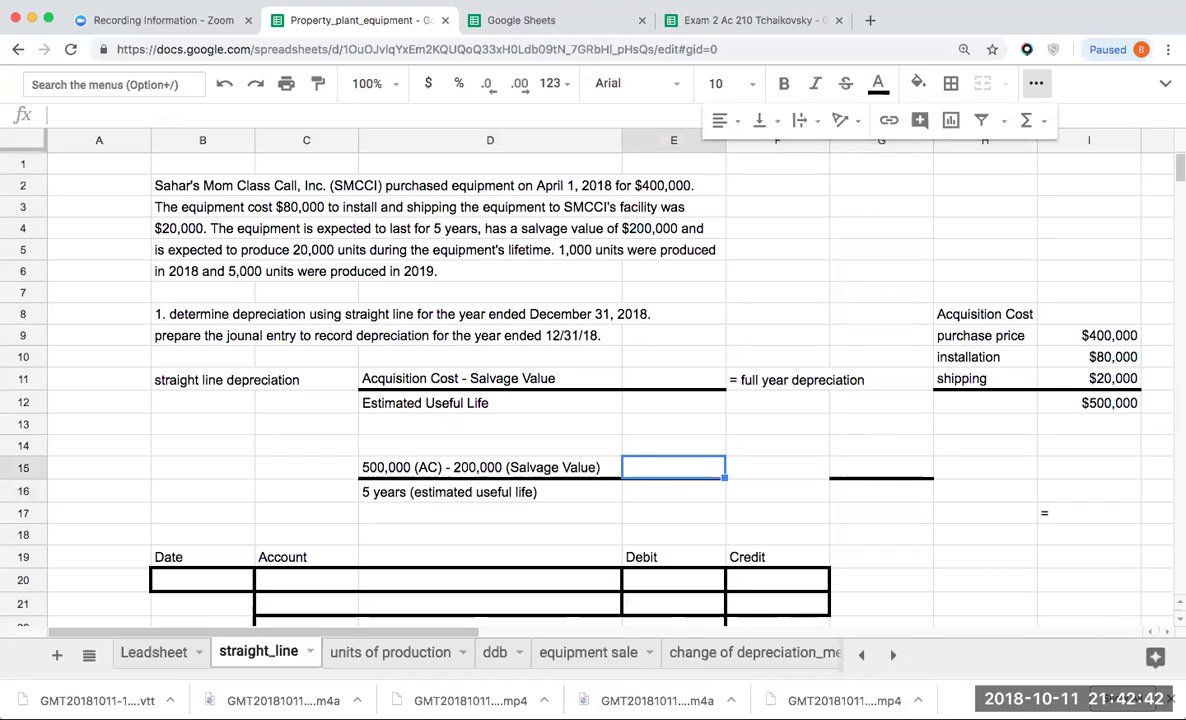
{"action": "type", "text": "3"}
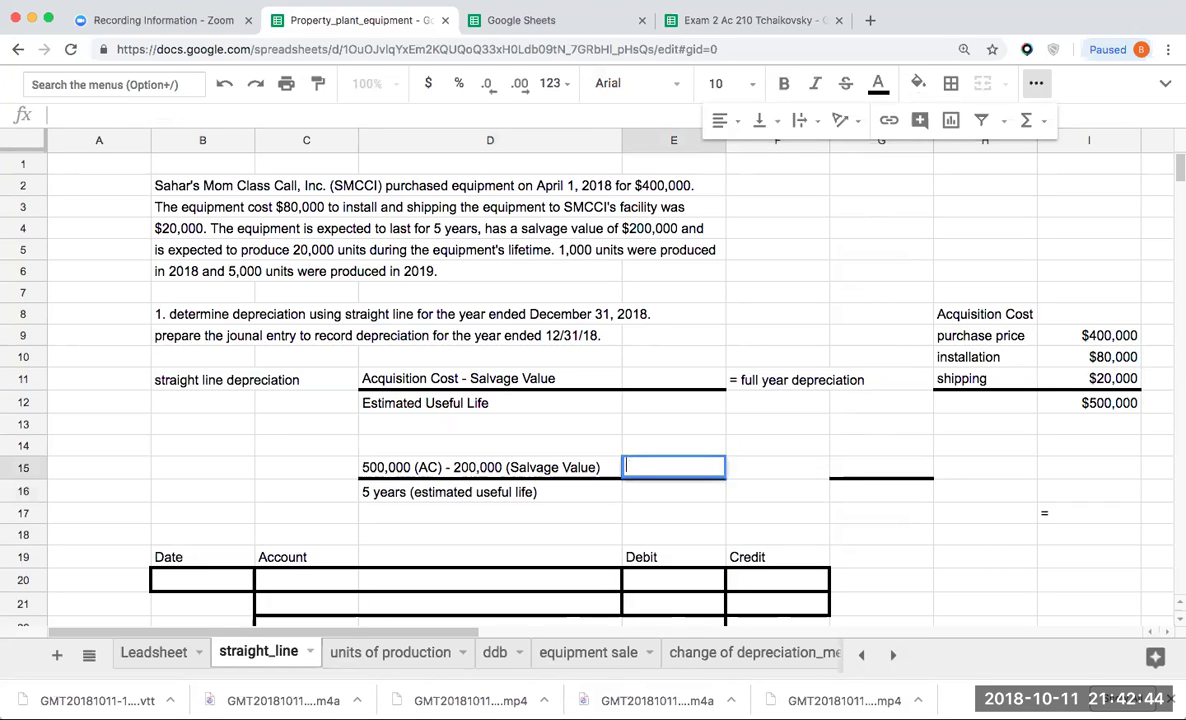
{"action": "type", "text": "00000"}
Put 5 in E16 and format E15 as currency with no decimal places
{"action": "key", "text": "Return"}
{"action": "type", "text": "5"}
{"action": "left_click", "coordinate": [673, 467]}
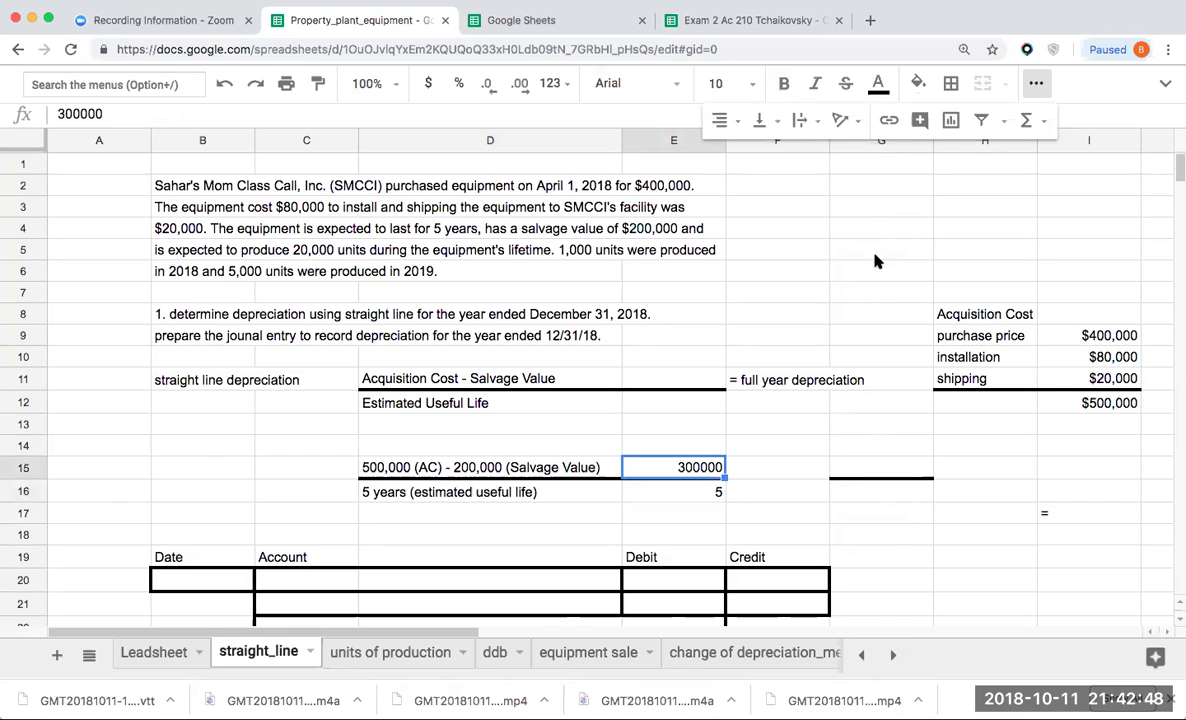
{"action": "left_click", "coordinate": [428, 86]}
{"action": "left_click", "coordinate": [487, 85]}
{"action": "left_click", "coordinate": [487, 85]}
{"action": "left_click", "coordinate": [926, 470]}
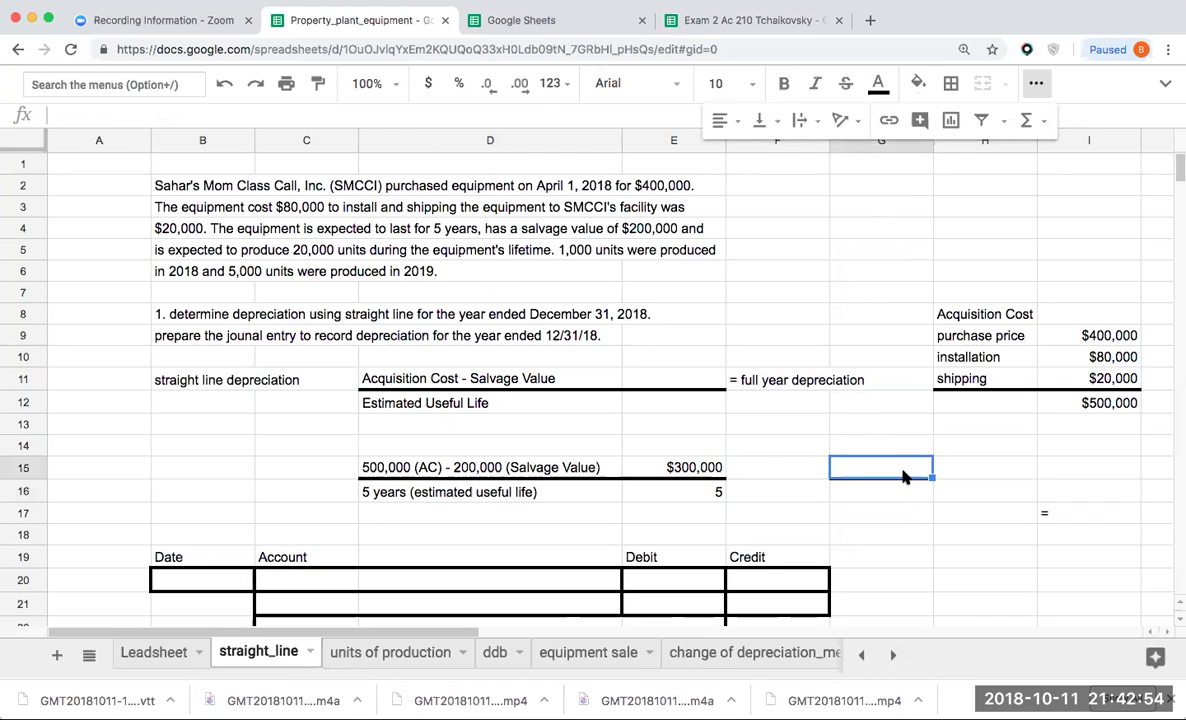
{"action": "left_click_drag", "start_coordinate": [903, 476], "coordinate": [903, 494]}
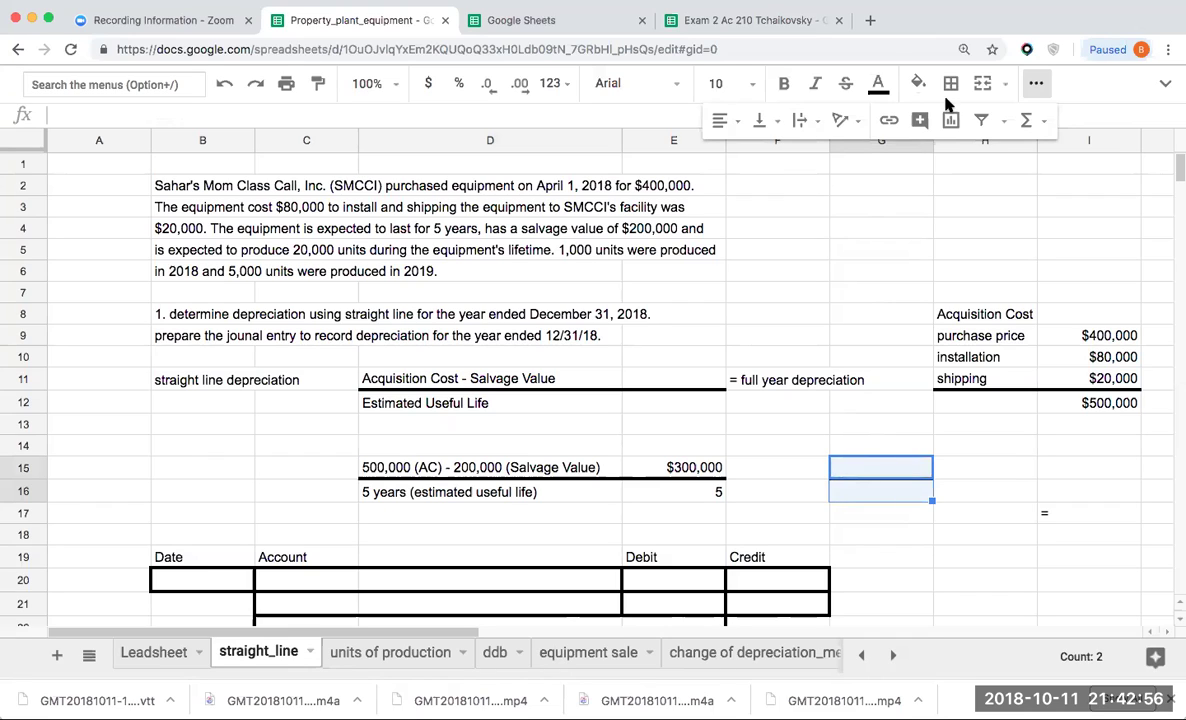
{"action": "left_click", "coordinate": [951, 83]}
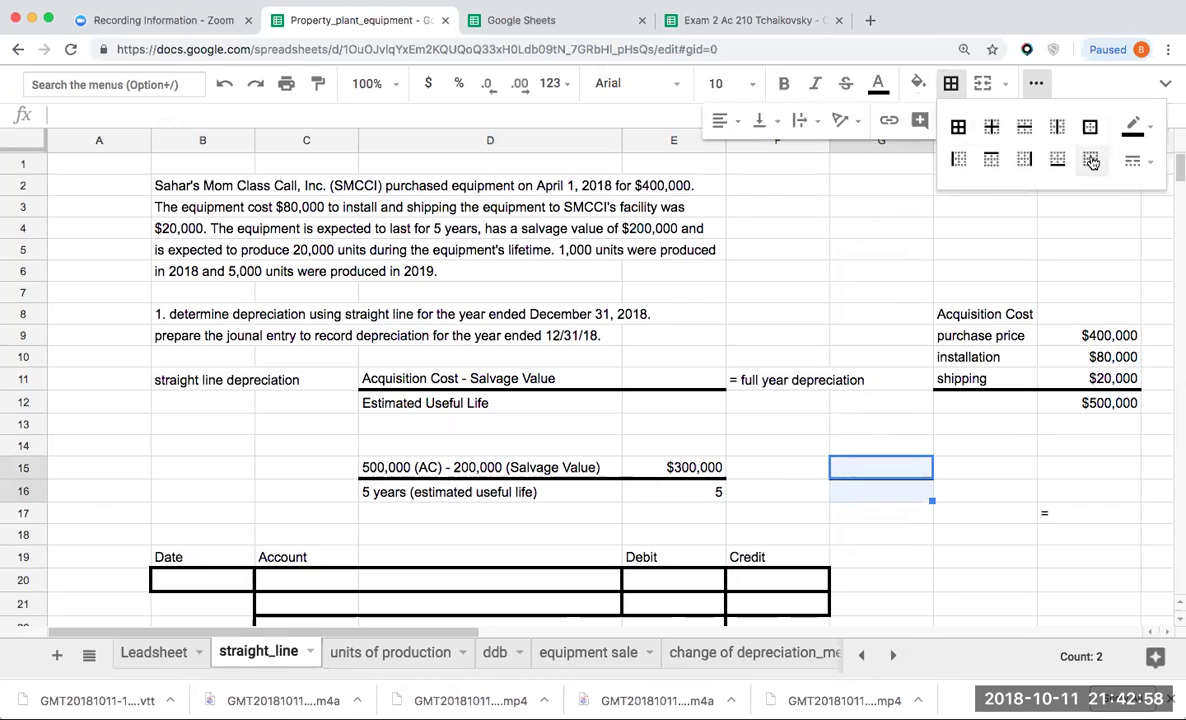
Type '= 60,000' in F15 and 'full year depreciation' in G15
{"action": "left_click", "coordinate": [787, 475]}
{"action": "type", "text": "'= 60,0"}
{"action": "key", "text": "BackSpace"}
{"action": "key", "text": "BackSpace"}
{"action": "type", "text": "0,000"}
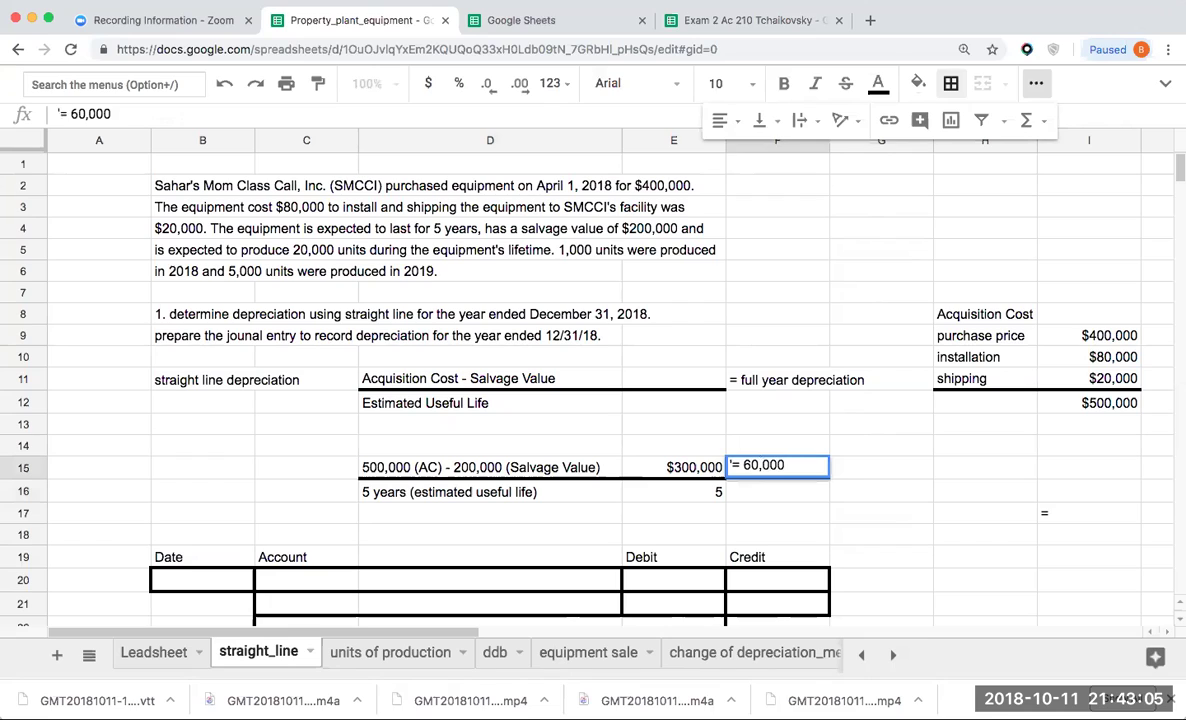
{"action": "key", "text": "Tab"}
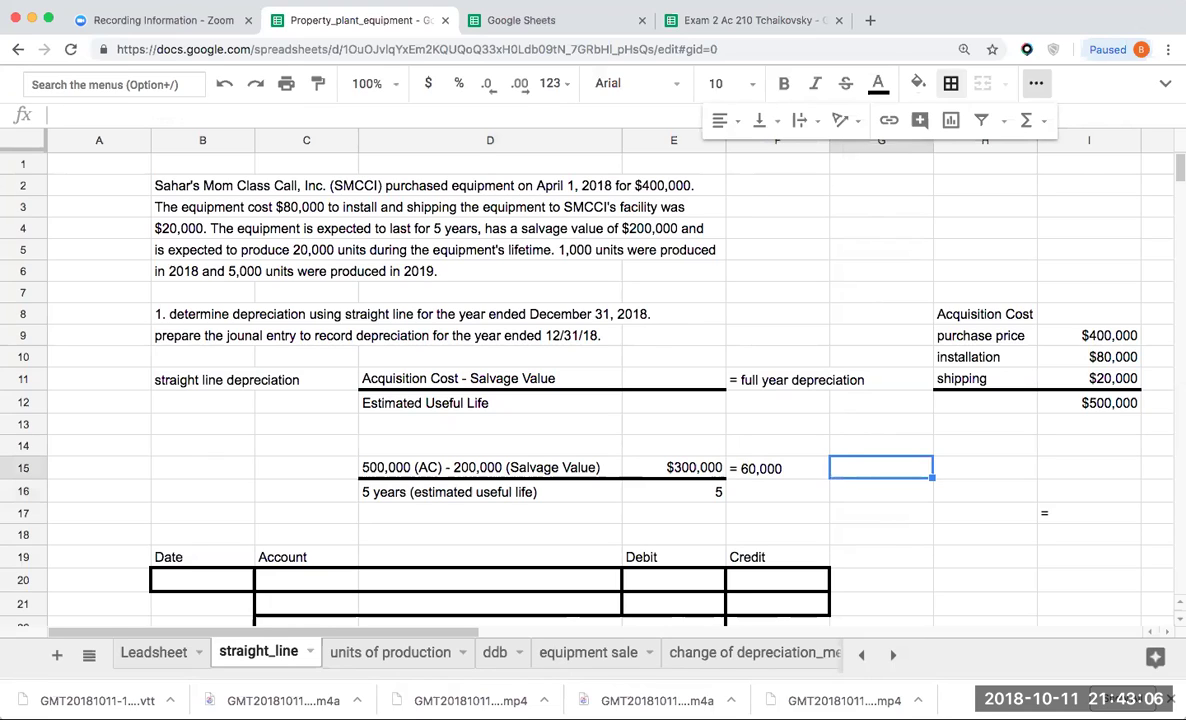
{"action": "type", "text": "full year"}
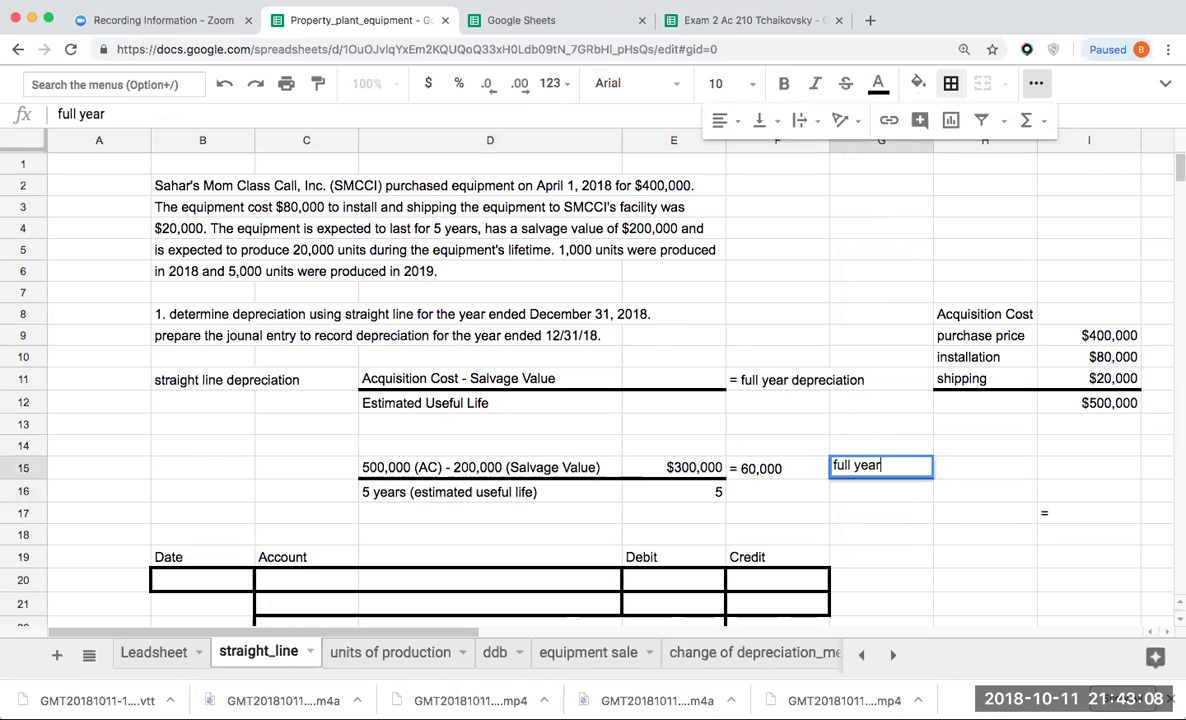
{"action": "type", "text": " depreci"}
{"action": "key", "text": "BackSpace"}
{"action": "key", "text": "BackSpace"}
{"action": "type", "text": "ciation"}
{"action": "key", "text": "Return"}
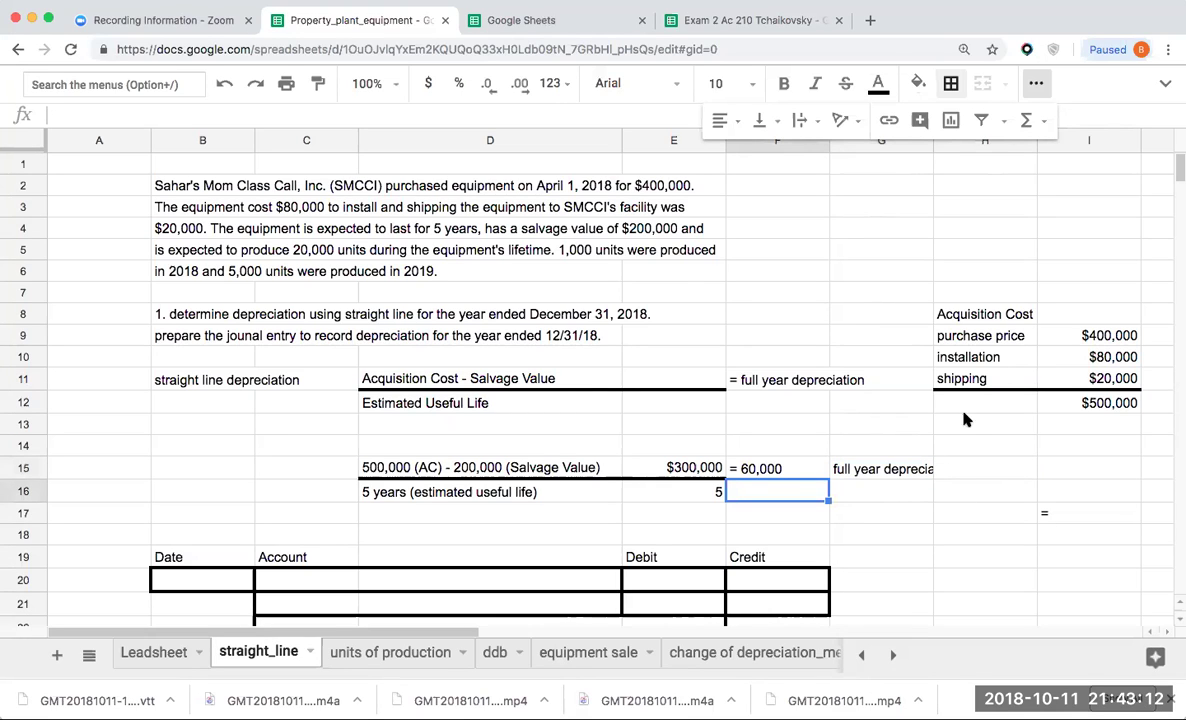
Clear cell H15 with Edit > Delete values and review row 15
{"action": "left_click", "coordinate": [957, 476]}
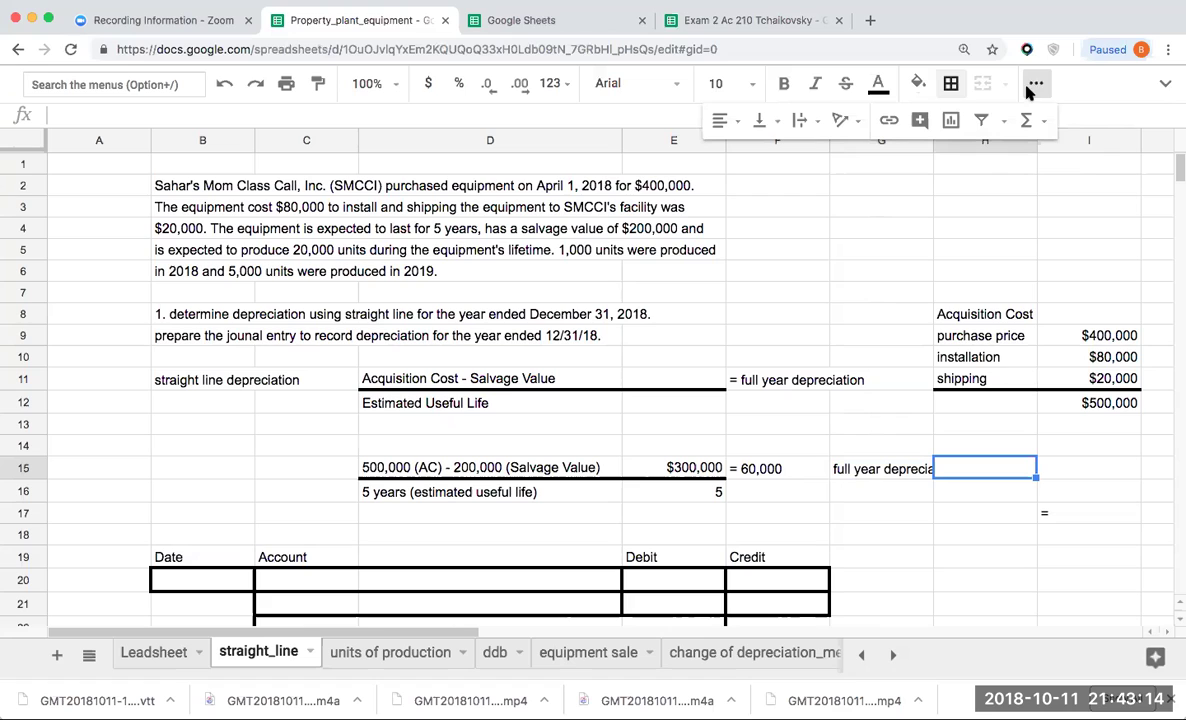
{"action": "left_click", "coordinate": [1164, 82]}
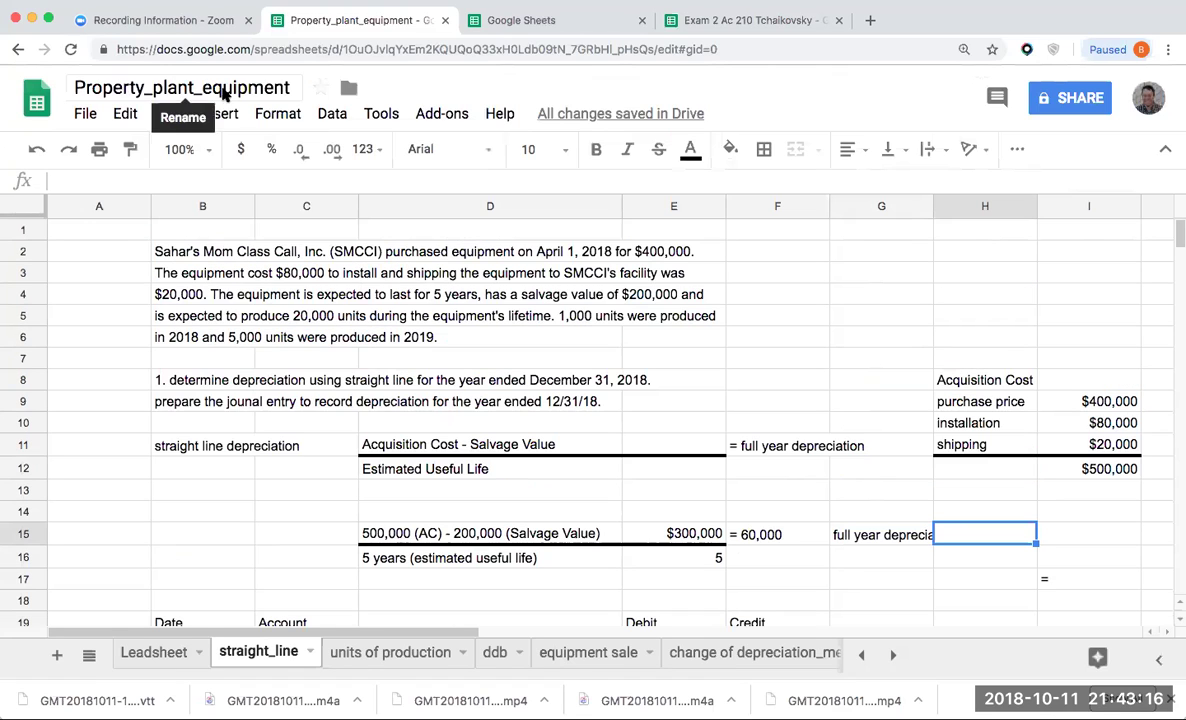
{"action": "left_click", "coordinate": [126, 114]}
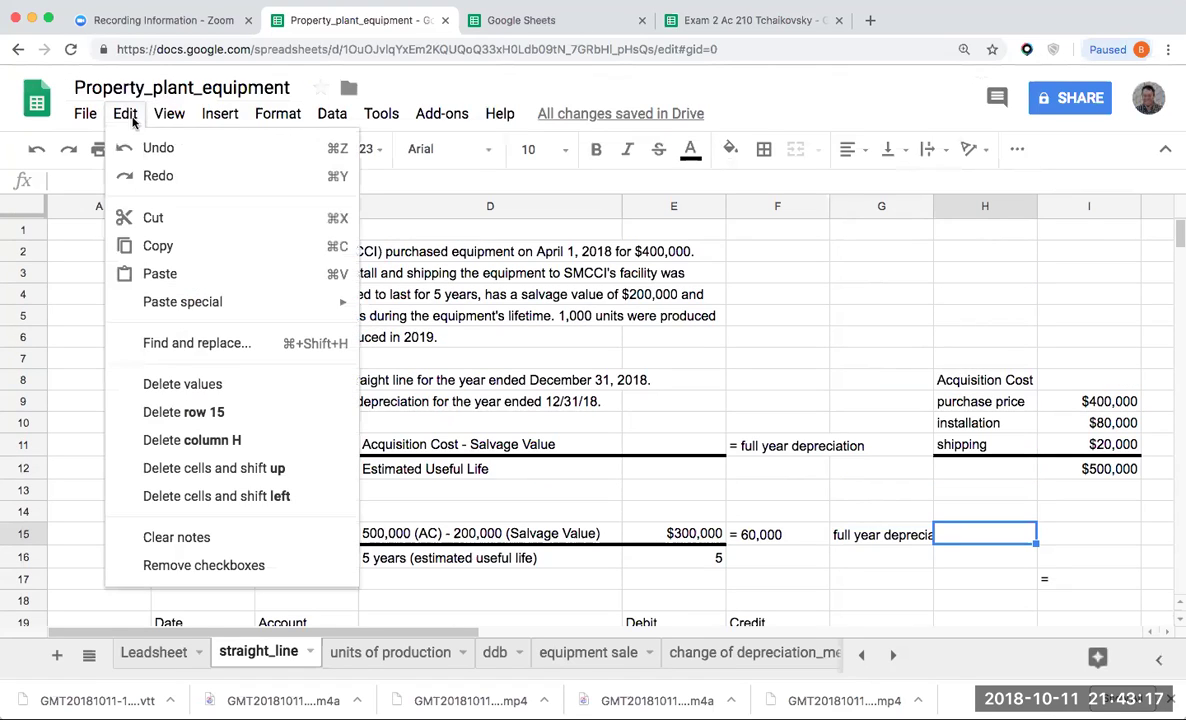
{"action": "left_click", "coordinate": [199, 385]}
{"action": "left_click", "coordinate": [955, 566]}
{"action": "left_click", "coordinate": [886, 532]}
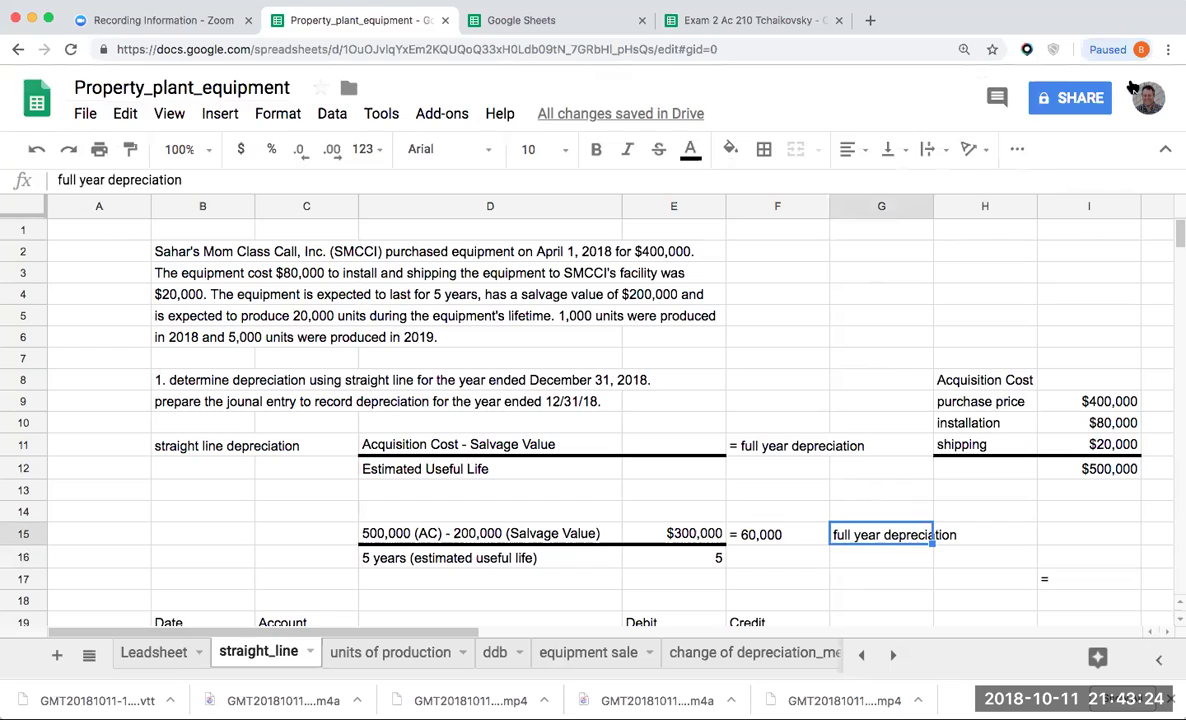
{"action": "key", "text": "ctrl+shift+f"}
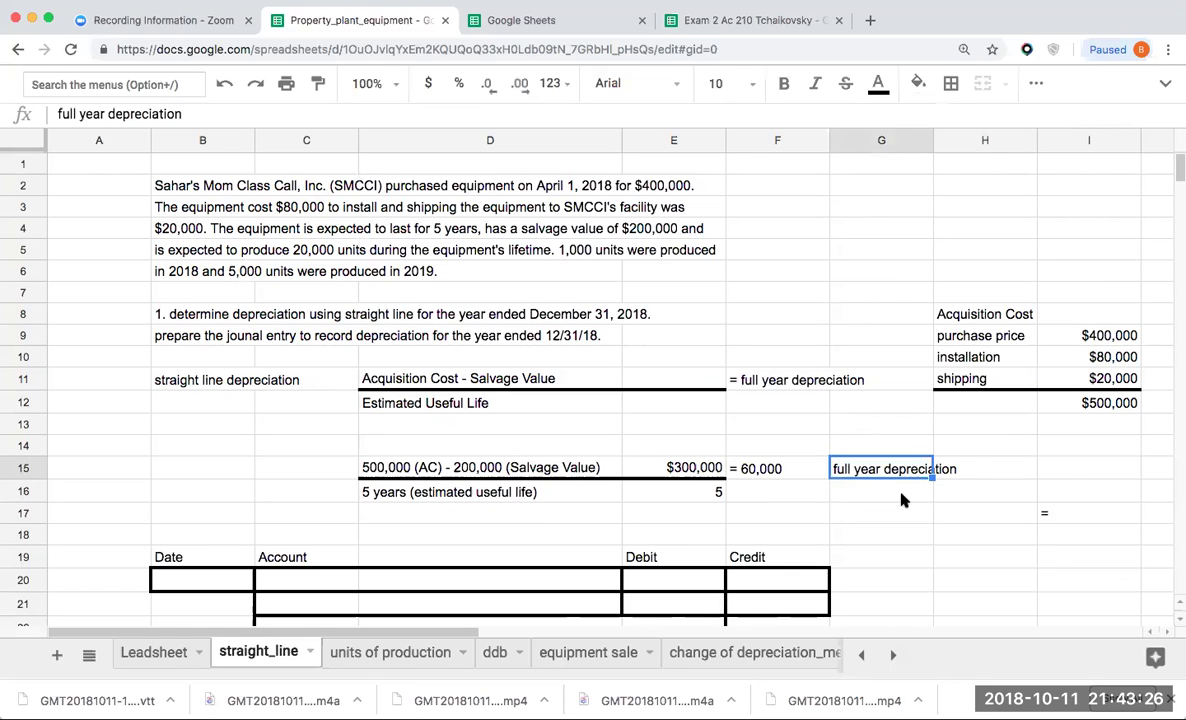
{"action": "left_click", "coordinate": [903, 497]}
{"action": "key", "text": "Up"}
{"action": "key", "text": "Left"}
{"action": "key", "text": "Right"}
{"action": "key", "text": "Right"}
{"action": "left_click", "coordinate": [985, 490]}
{"action": "left_click", "coordinate": [881, 468]}
{"action": "left_click", "coordinate": [550, 182]}
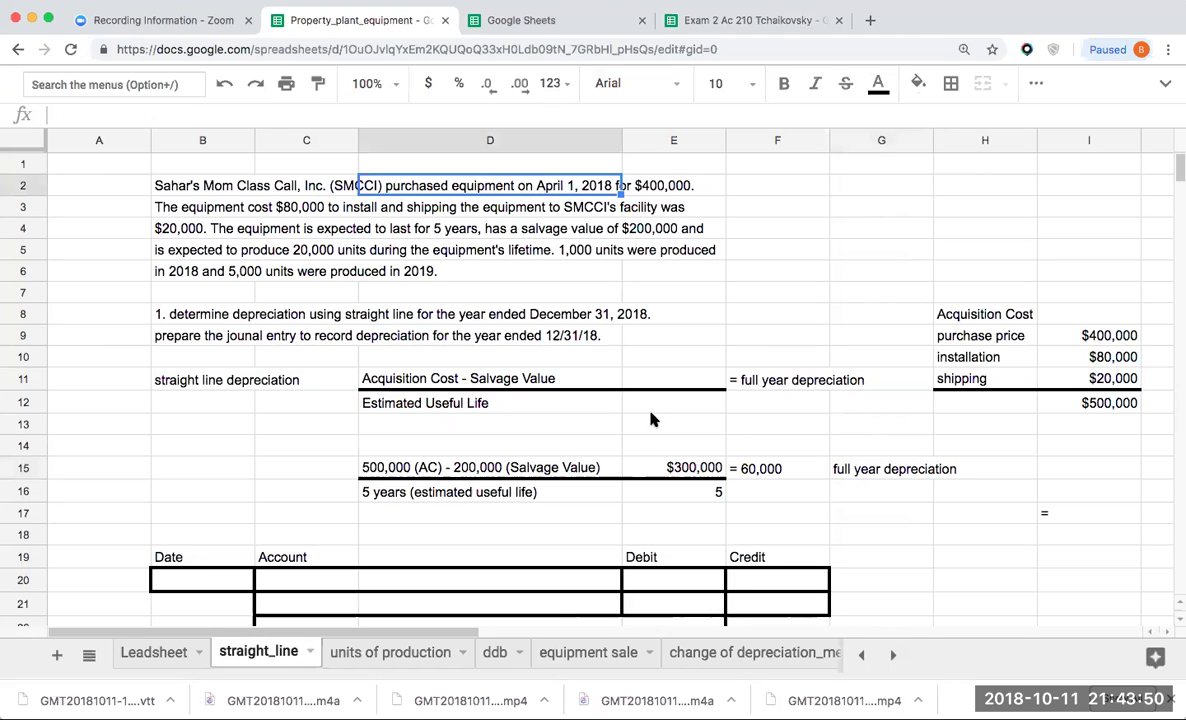
{"action": "left_click", "coordinate": [121, 460]}
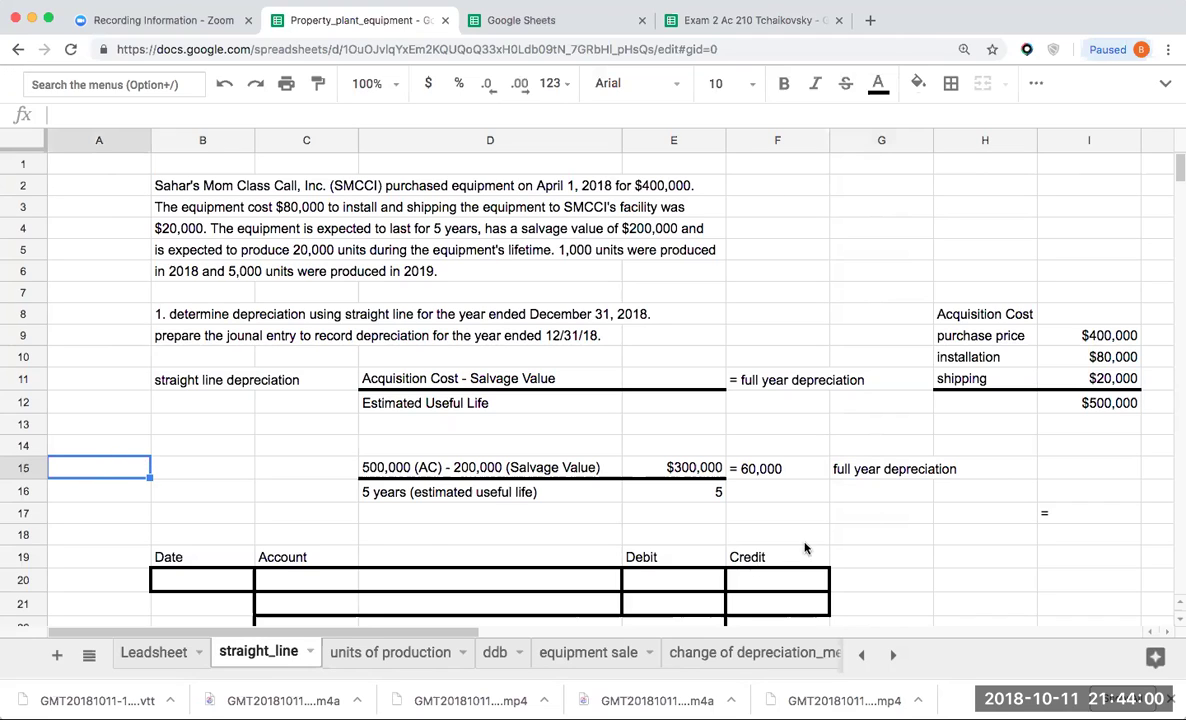
Enter 60000*9/12 in H17 with the note 'April 1- December 31- 9 months' below it
{"action": "left_click", "coordinate": [938, 500]}
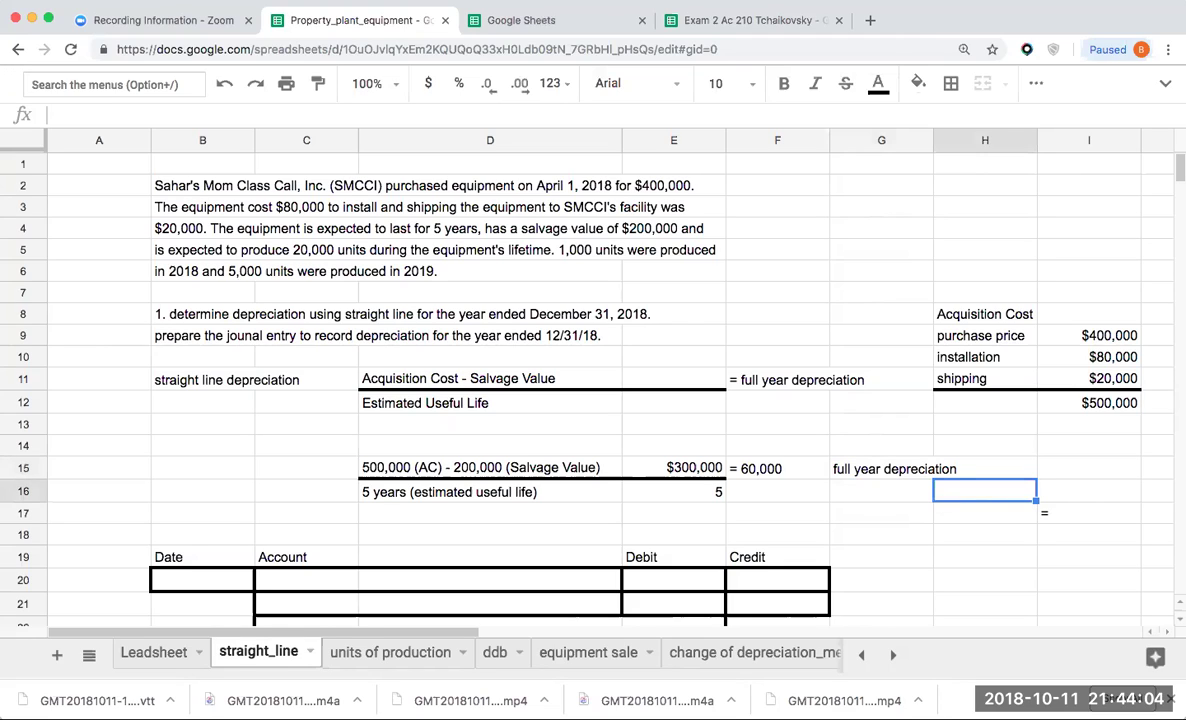
{"action": "type", "text": "60"}
{"action": "key", "text": "BackSpace"}
{"action": "key", "text": "BackSpace"}
{"action": "key", "text": "Return"}
{"action": "type", "text": "60000*"}
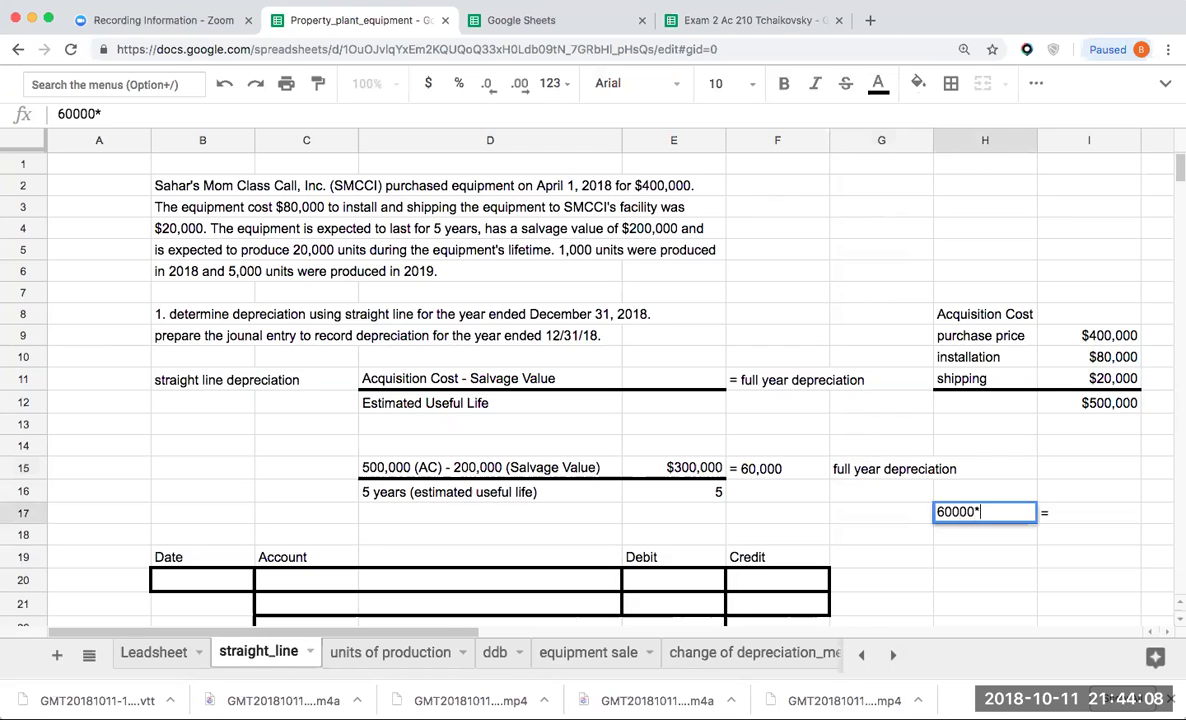
{"action": "type", "text": "9/12"}
{"action": "key", "text": "Return"}
{"action": "type", "text": "April 1- 12"}
{"action": "key", "text": "BackSpace"}
{"action": "key", "text": "BackSpace"}
{"action": "type", "text": "December 31- 9 months"}
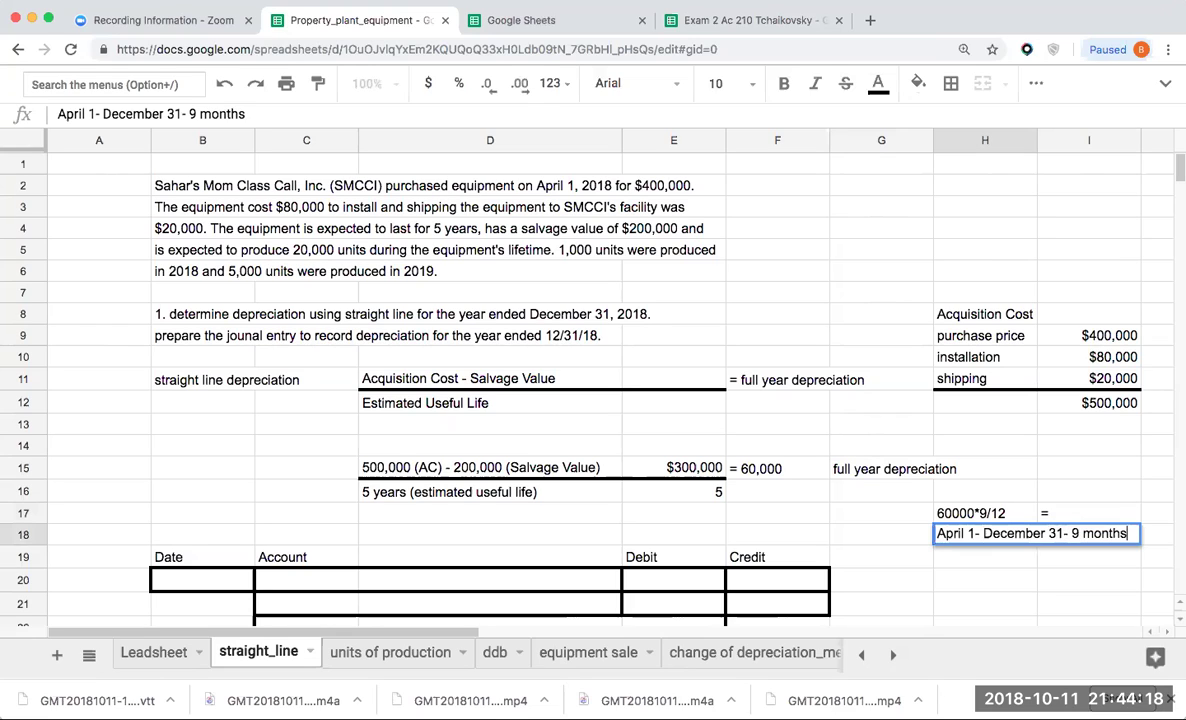
{"action": "key", "text": "Return"}
Enter the $45,000 partial-year result in I17
{"action": "left_click", "coordinate": [985, 513]}
{"action": "left_click", "coordinate": [1089, 513]}
{"action": "key", "text": "Return"}
{"action": "type", "text": "$45,000"}
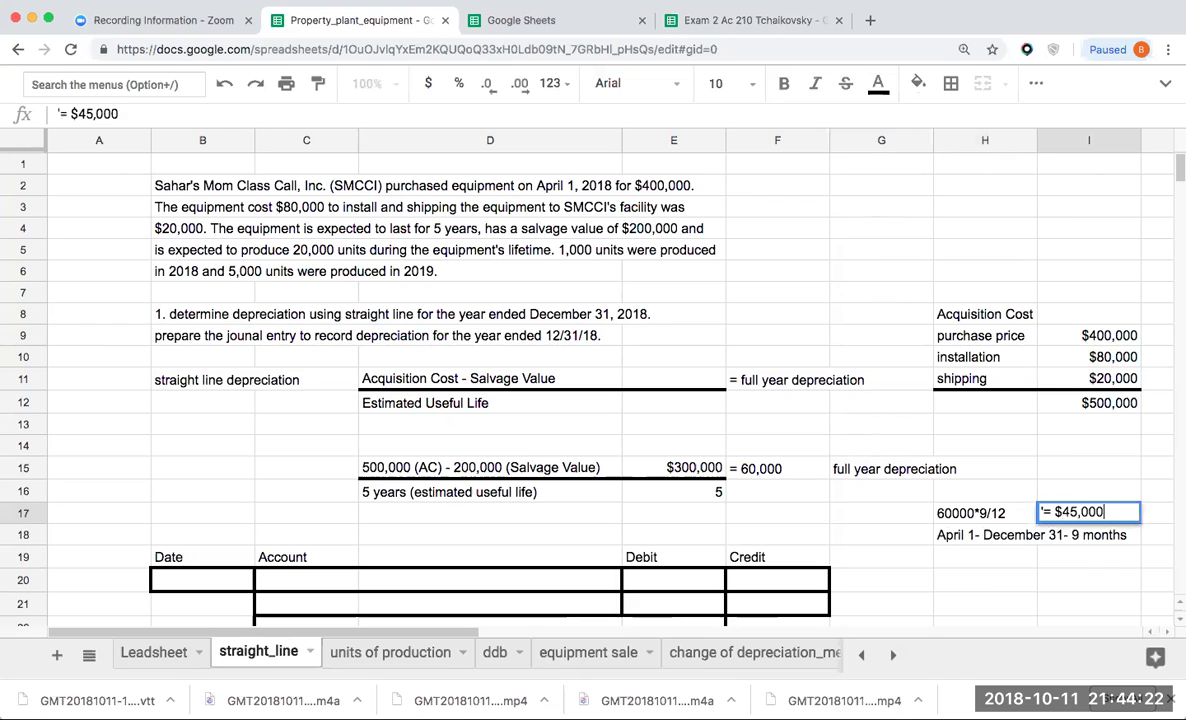
{"action": "key", "text": "Return"}
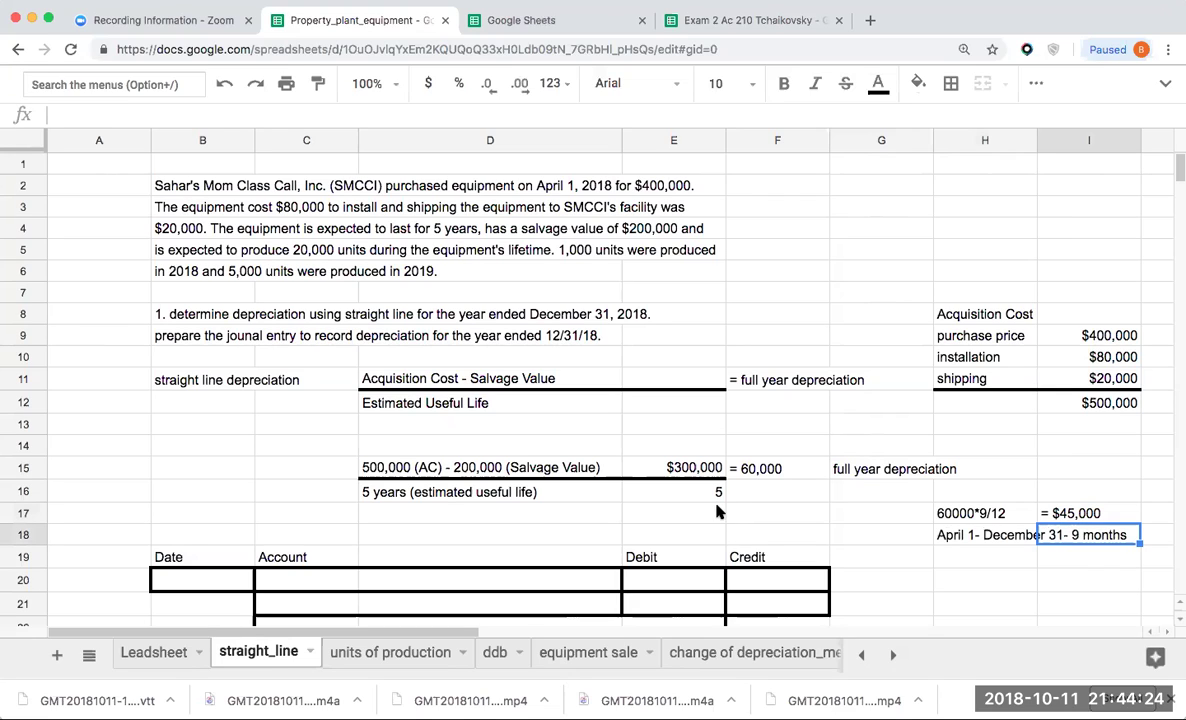
{"action": "left_click", "coordinate": [864, 514]}
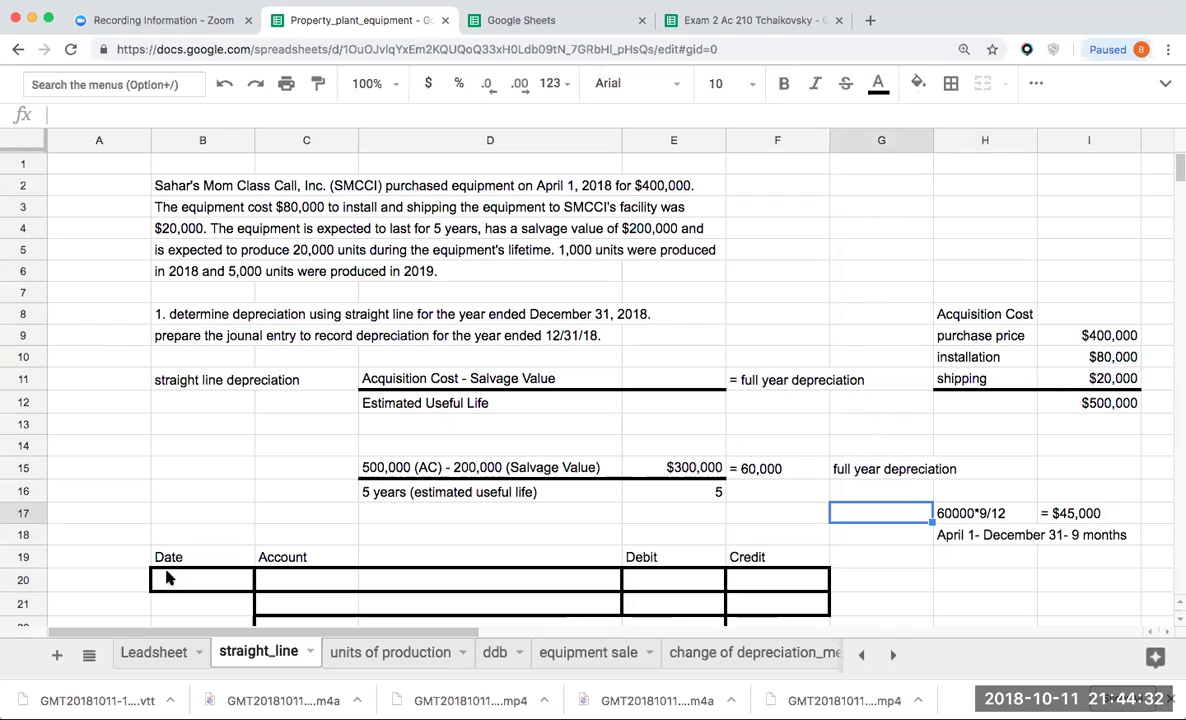
Date the journal entry 12/31/18 with accounts Depreciation Expense and Accumulated Depreciation
{"action": "left_click", "coordinate": [169, 578]}
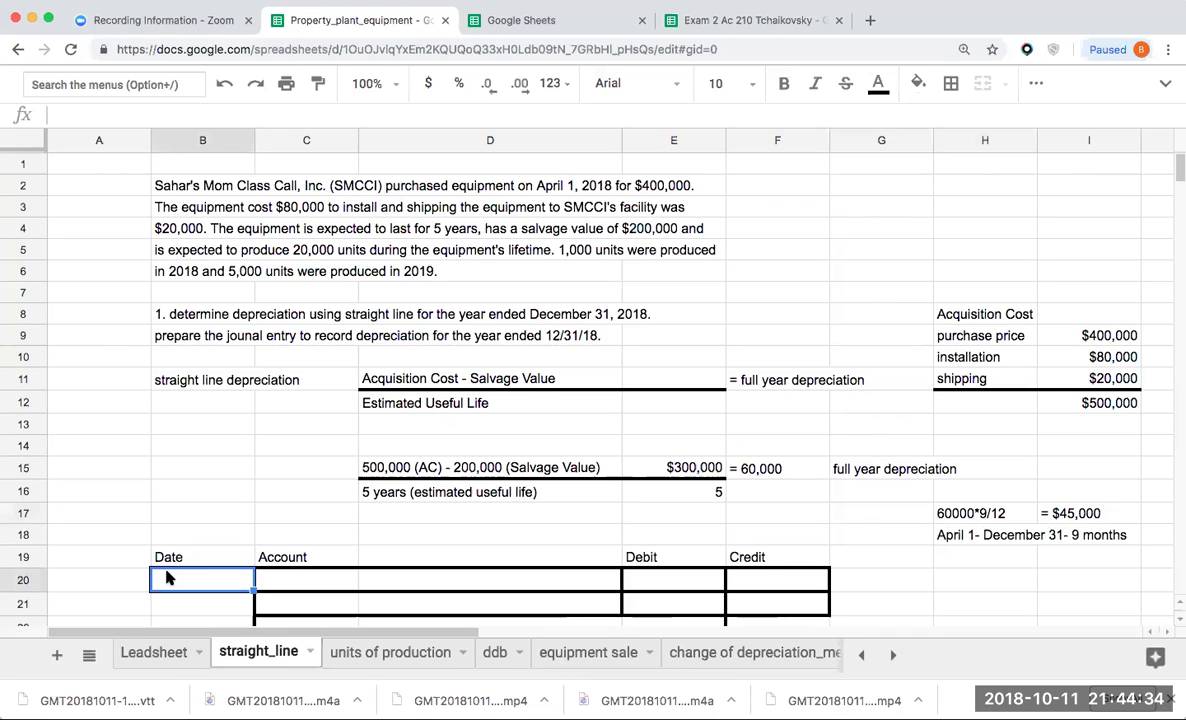
{"action": "type", "text": "12/31/8"}
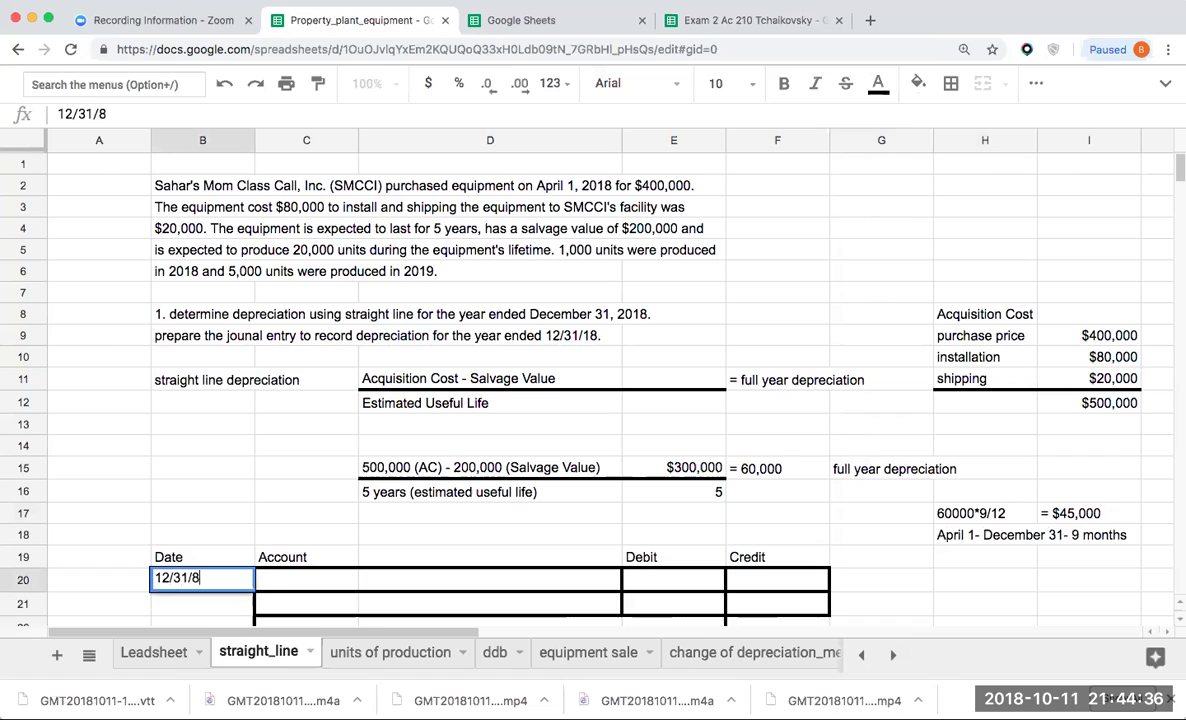
{"action": "key", "text": "BackSpace"}
{"action": "type", "text": "18"}
{"action": "key", "text": "Return"}
{"action": "left_click", "coordinate": [306, 579]}
{"action": "type", "text": "Dep"}
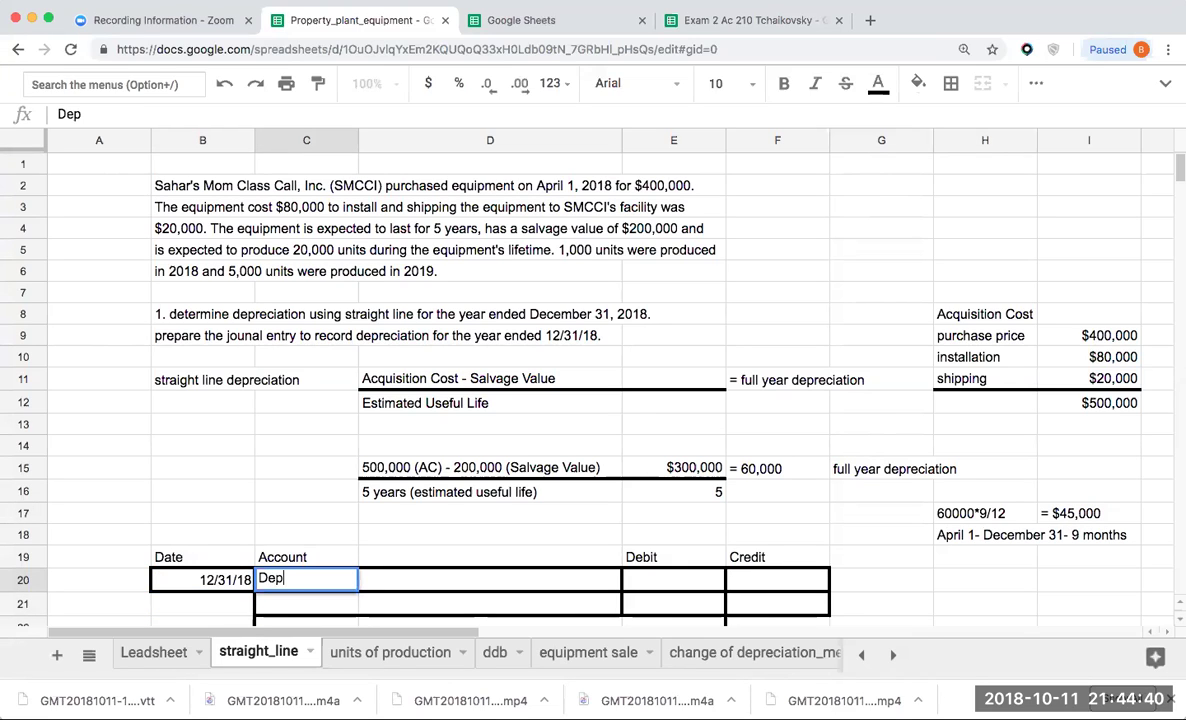
{"action": "type", "text": "reciation Expense"}
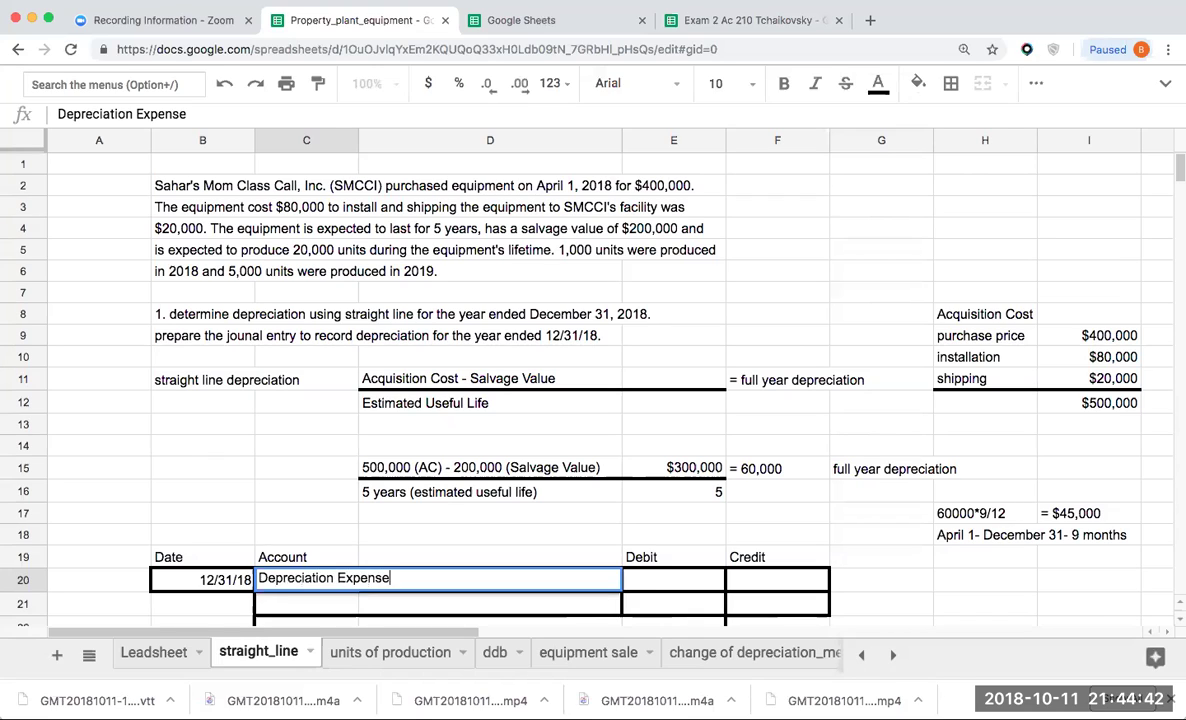
{"action": "key", "text": "Return"}
{"action": "left_click", "coordinate": [490, 603]}
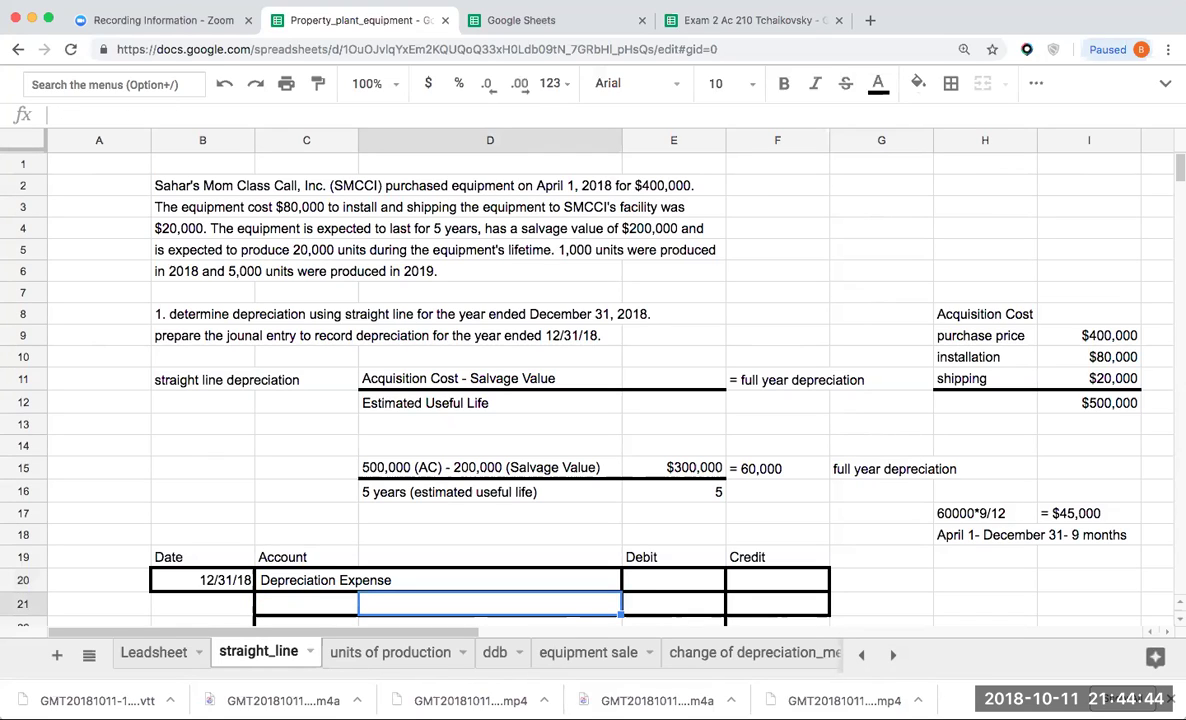
{"action": "type", "text": "Accumulated"}
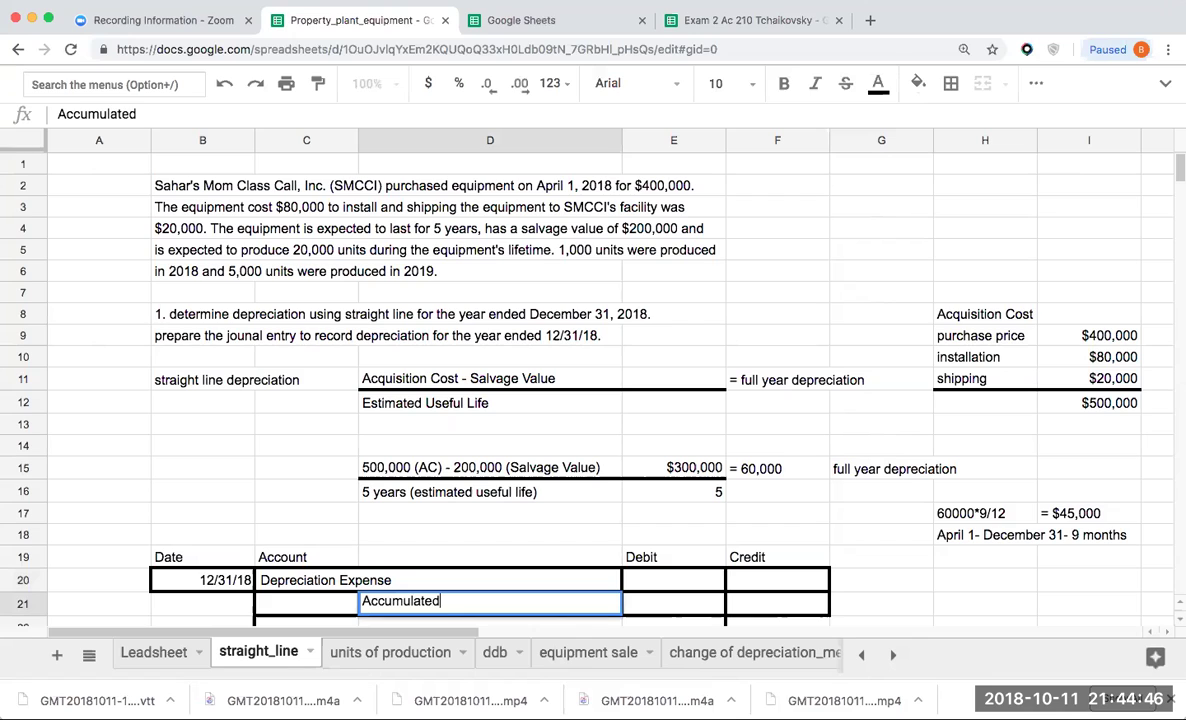
{"action": "type", "text": " Depreciation"}
Enter a 45000 debit and 45000 credit, formatted as currency
{"action": "scroll", "coordinate": [593, 380], "scroll_direction": "down", "scroll_amount": 1}
{"action": "left_click", "coordinate": [673, 558]}
{"action": "type", "text": "45000"}
{"action": "key", "text": "Return"}
{"action": "key", "text": "Right"}
{"action": "type", "text": "45000"}
{"action": "key", "text": "Return"}
{"action": "left_click_drag", "start_coordinate": [671, 553], "coordinate": [752, 582]}
{"action": "left_click", "coordinate": [428, 83]}
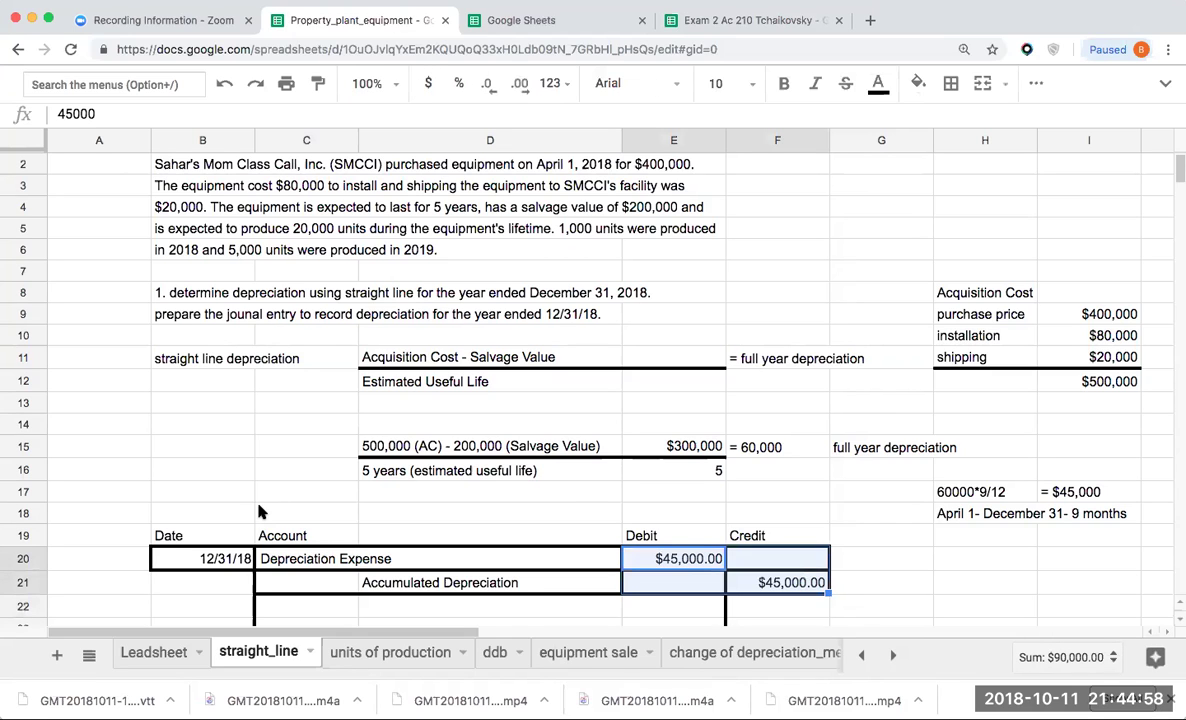
Add the explanation 'to record depreciation expense' below the entry
{"action": "scroll", "coordinate": [258, 512], "scroll_direction": "up", "scroll_amount": 1}
{"action": "scroll", "coordinate": [296, 512], "scroll_direction": "down", "scroll_amount": 4}
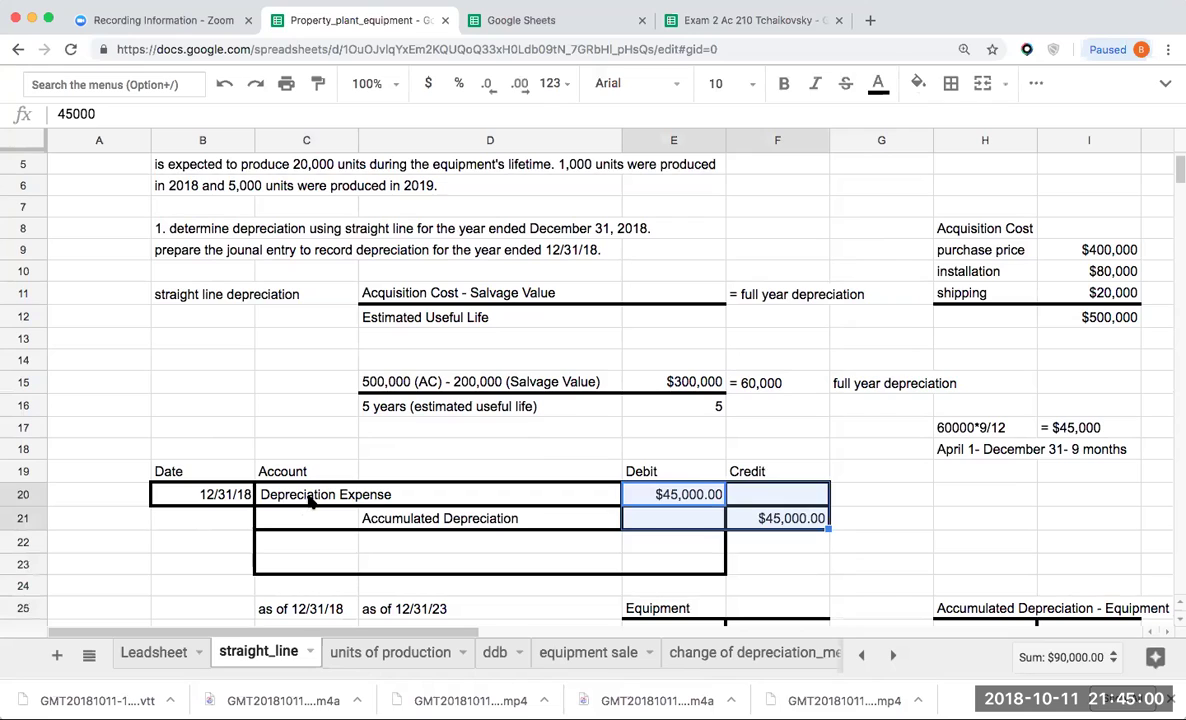
{"action": "left_click", "coordinate": [356, 488]}
{"action": "left_click", "coordinate": [388, 520]}
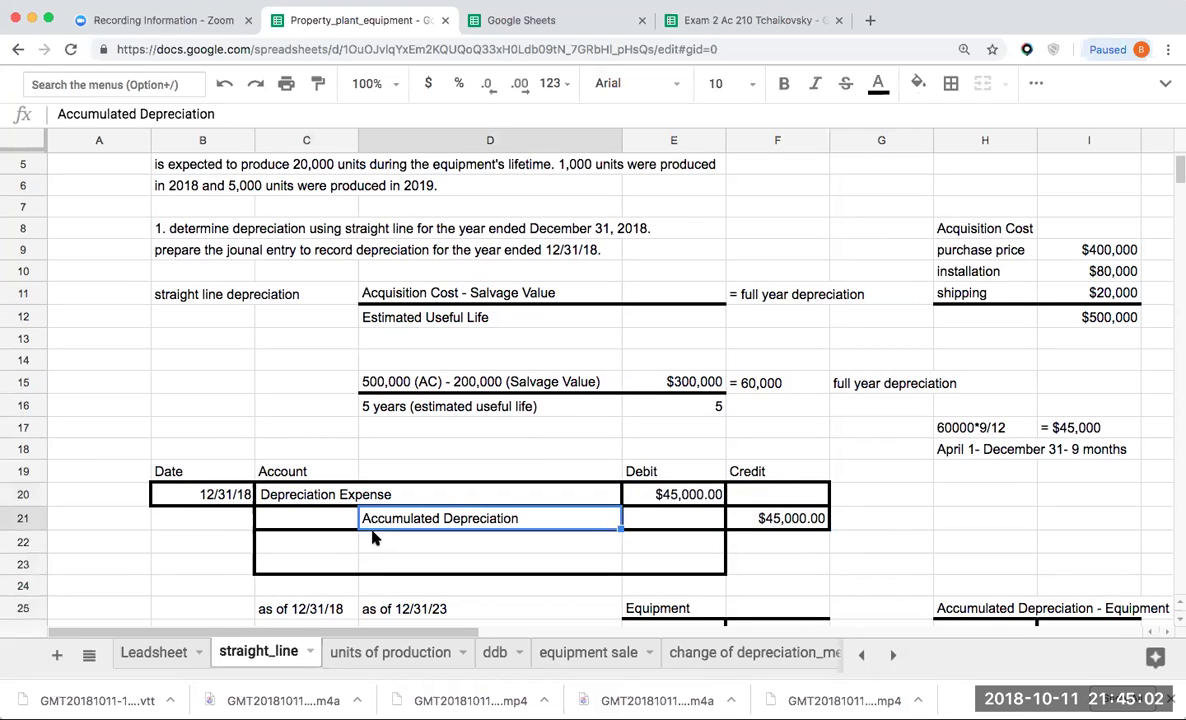
{"action": "left_click", "coordinate": [356, 544]}
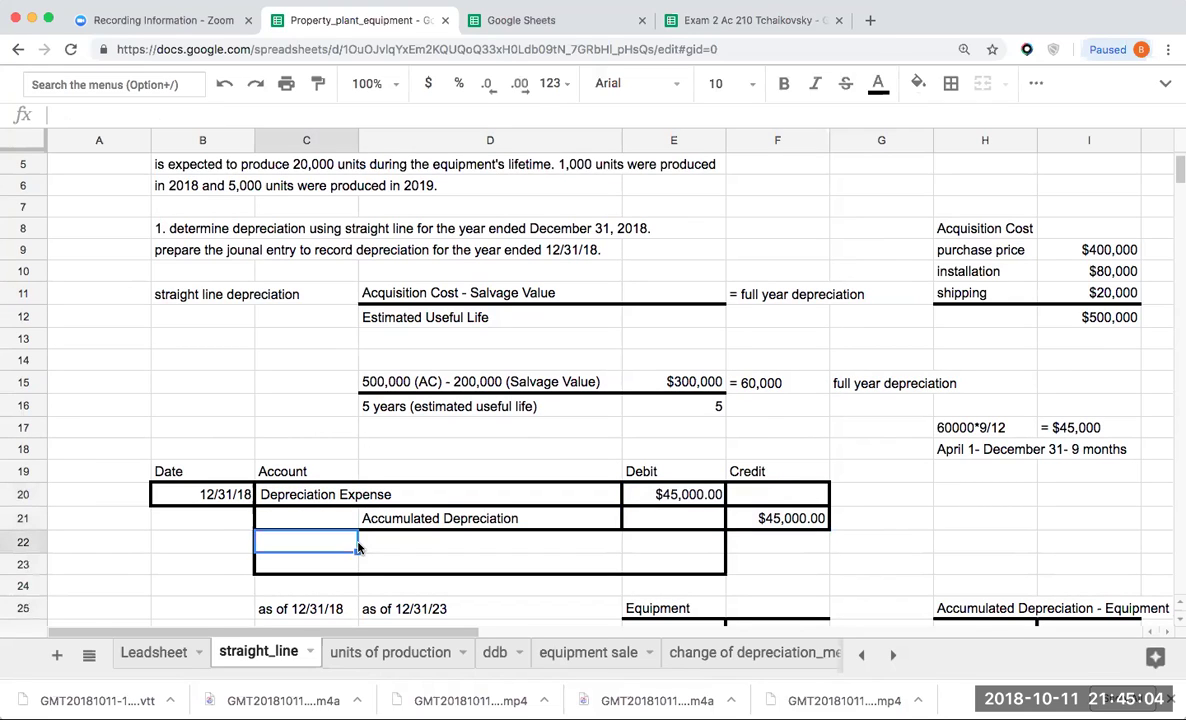
{"action": "type", "text": "to record depreciation "}
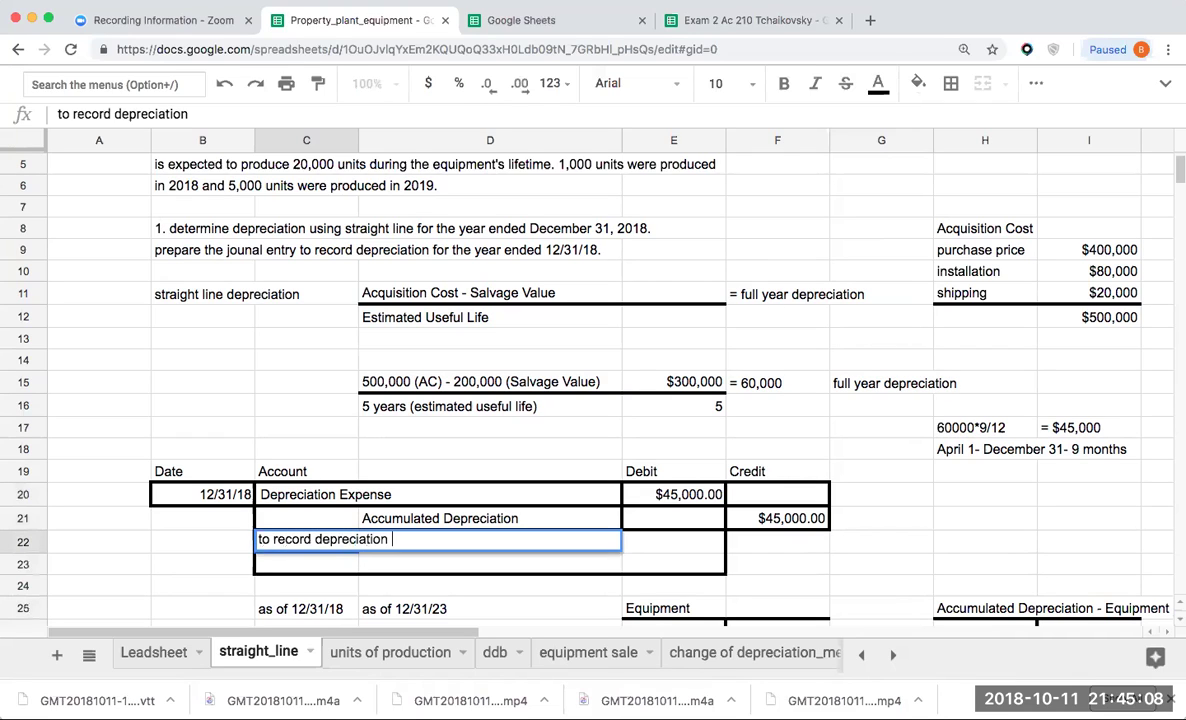
{"action": "type", "text": "expense"}
{"action": "key", "text": "Return"}
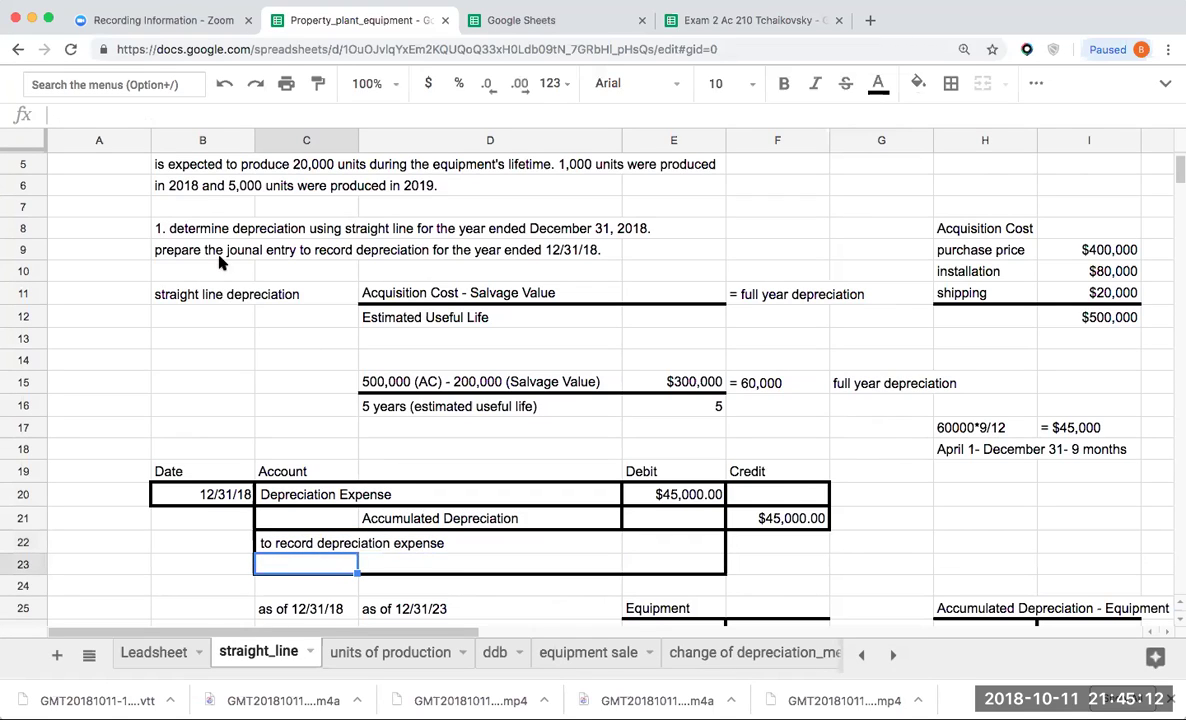
{"action": "left_click", "coordinate": [217, 252]}
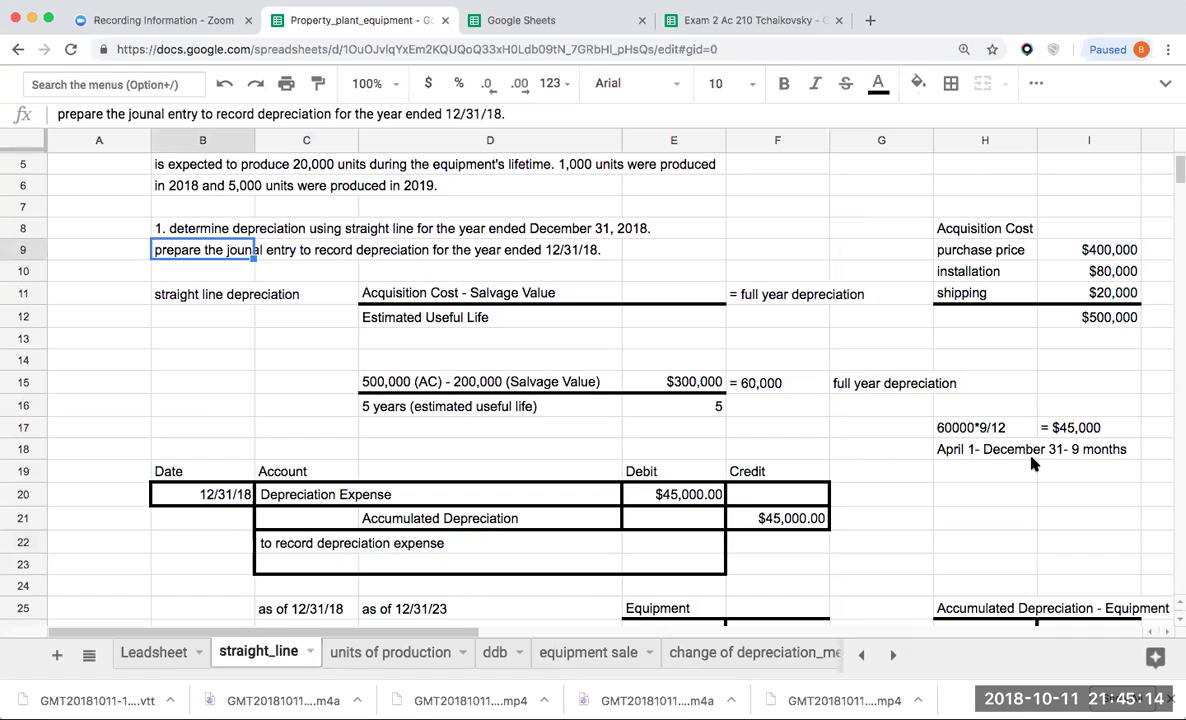
{"action": "left_click", "coordinate": [1023, 425]}
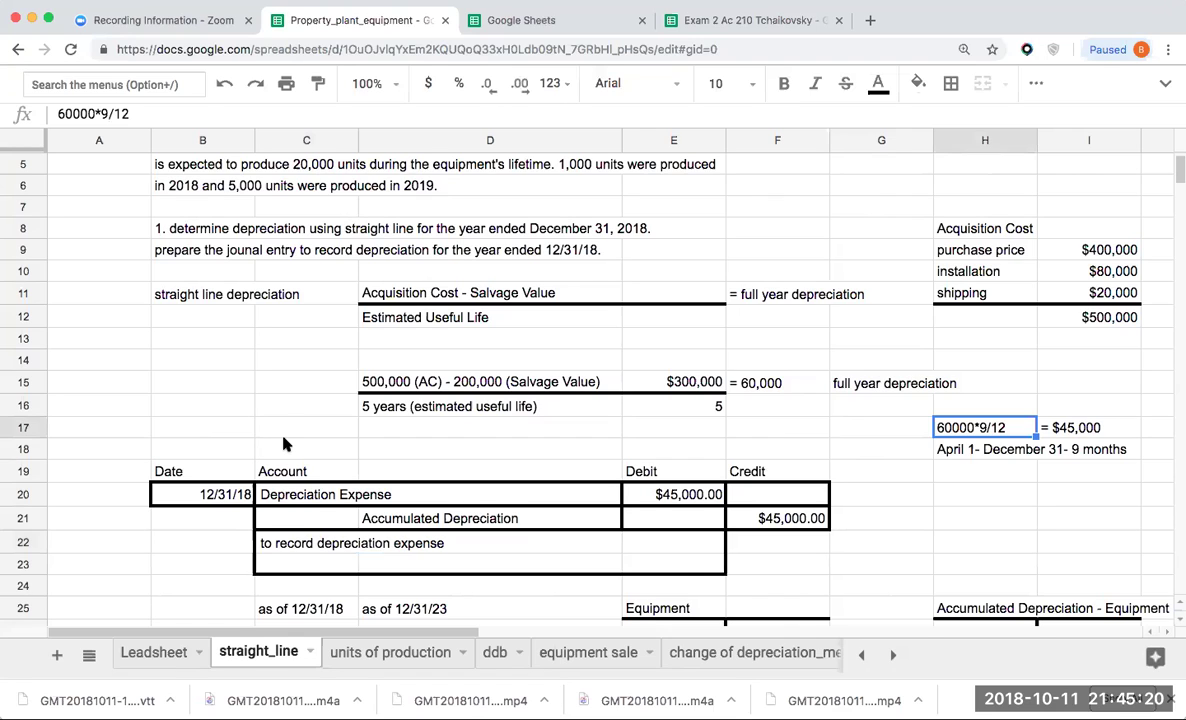
{"action": "scroll", "coordinate": [284, 444], "scroll_direction": "down", "scroll_amount": 2}
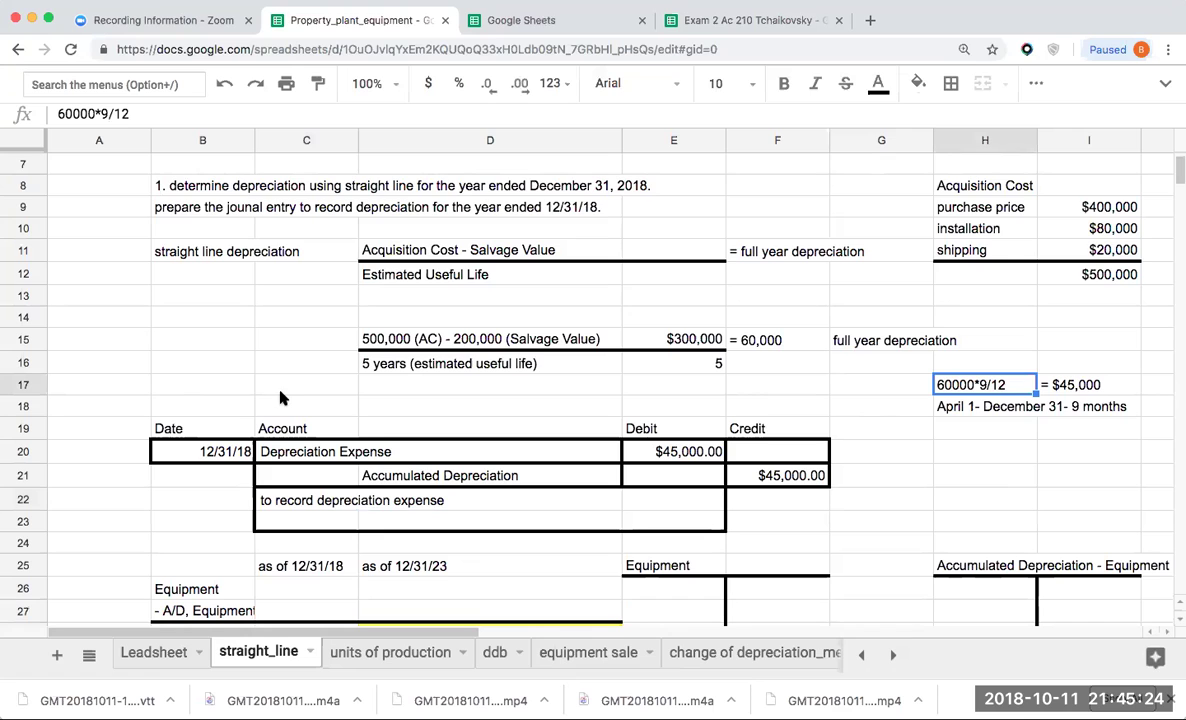
{"action": "left_click", "coordinate": [247, 362]}
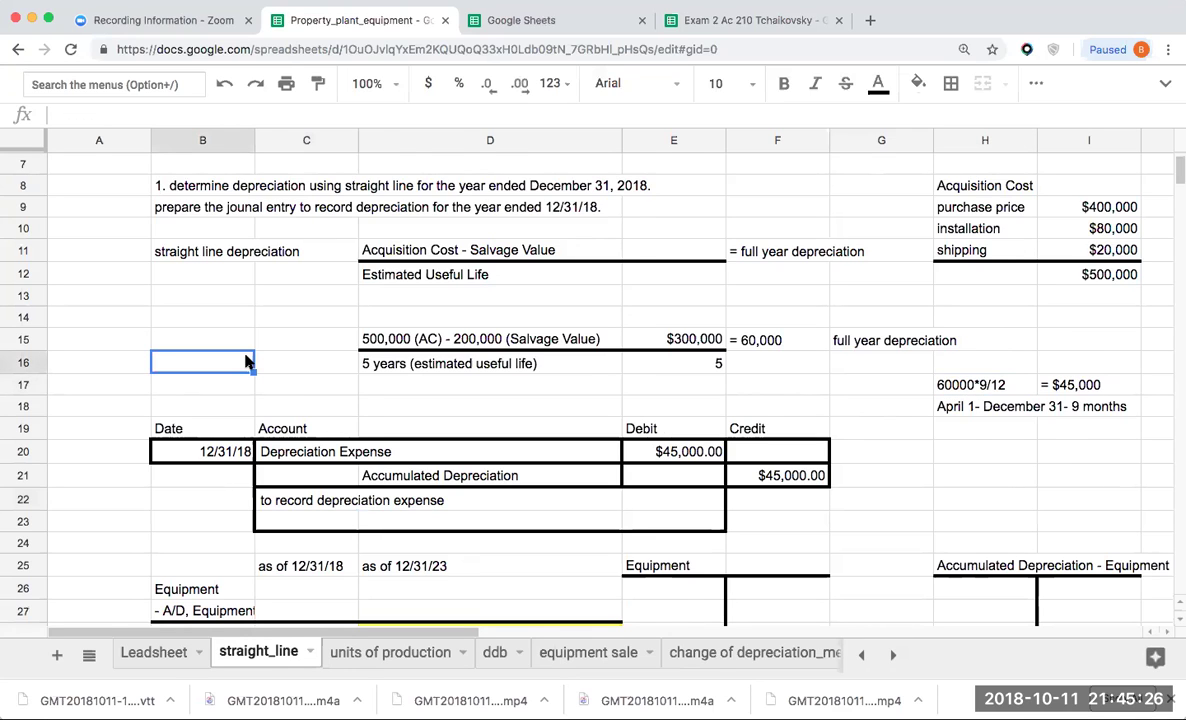
{"action": "scroll", "coordinate": [247, 362], "scroll_direction": "up", "scroll_amount": 2}
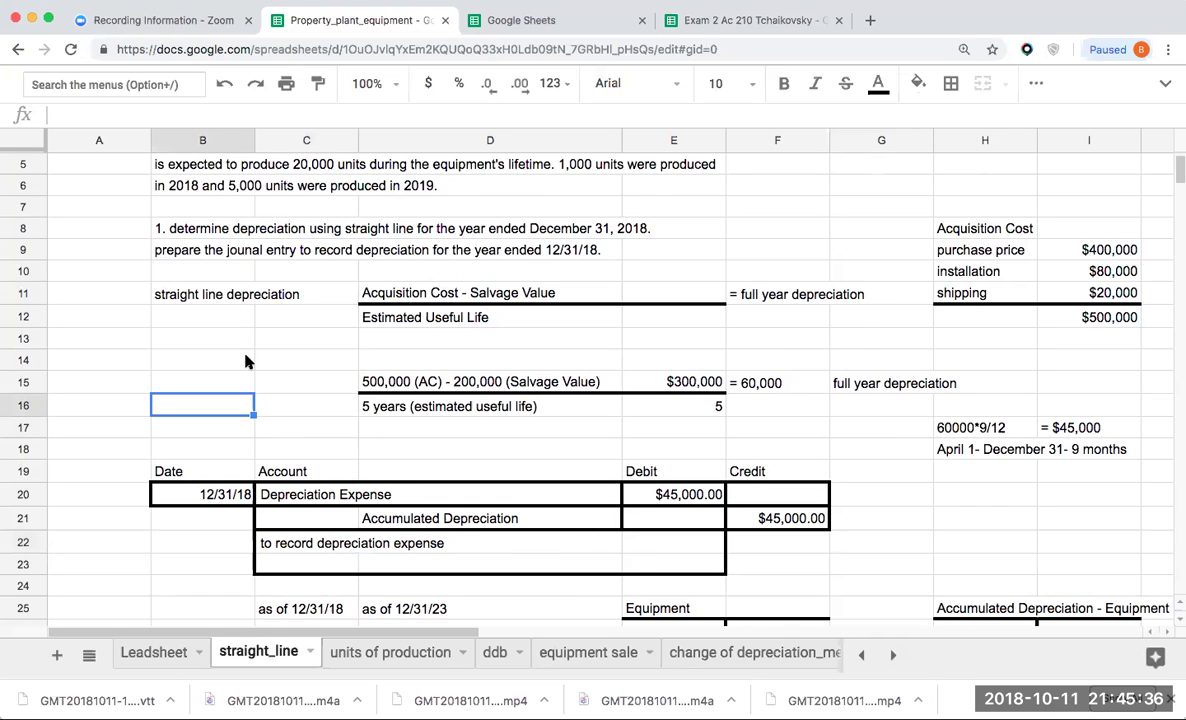
{"action": "scroll", "coordinate": [245, 361], "scroll_direction": "up", "scroll_amount": 2}
{"action": "scroll", "coordinate": [245, 361], "scroll_direction": "down", "scroll_amount": 4}
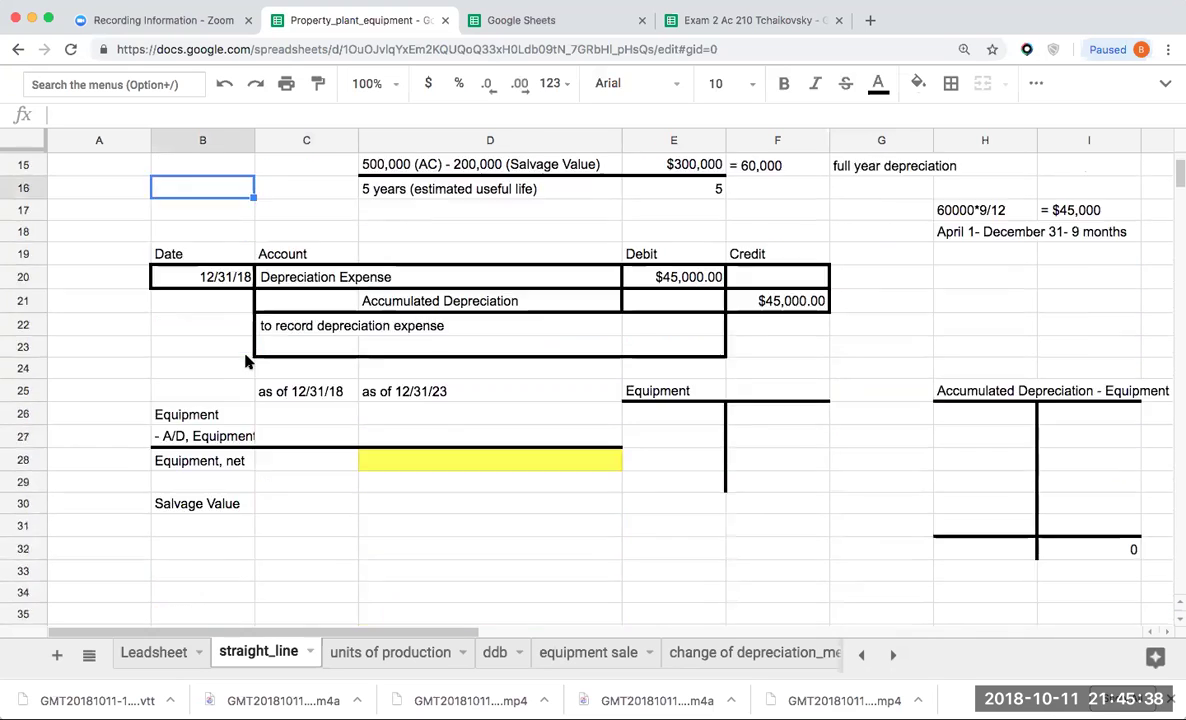
Enter 500000 on the debit side of the Equipment T-account
{"action": "left_click", "coordinate": [667, 418]}
{"action": "type", "text": "500000"}
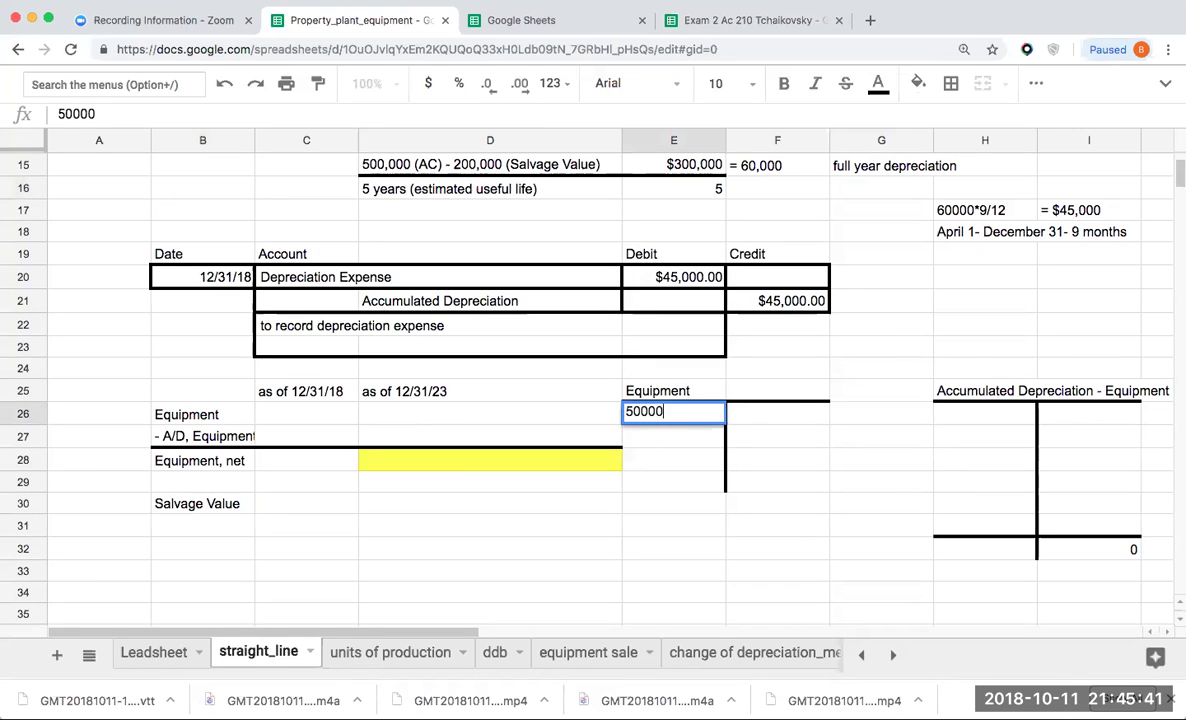
{"action": "key", "text": "Return"}
{"action": "left_click", "coordinate": [673, 414]}
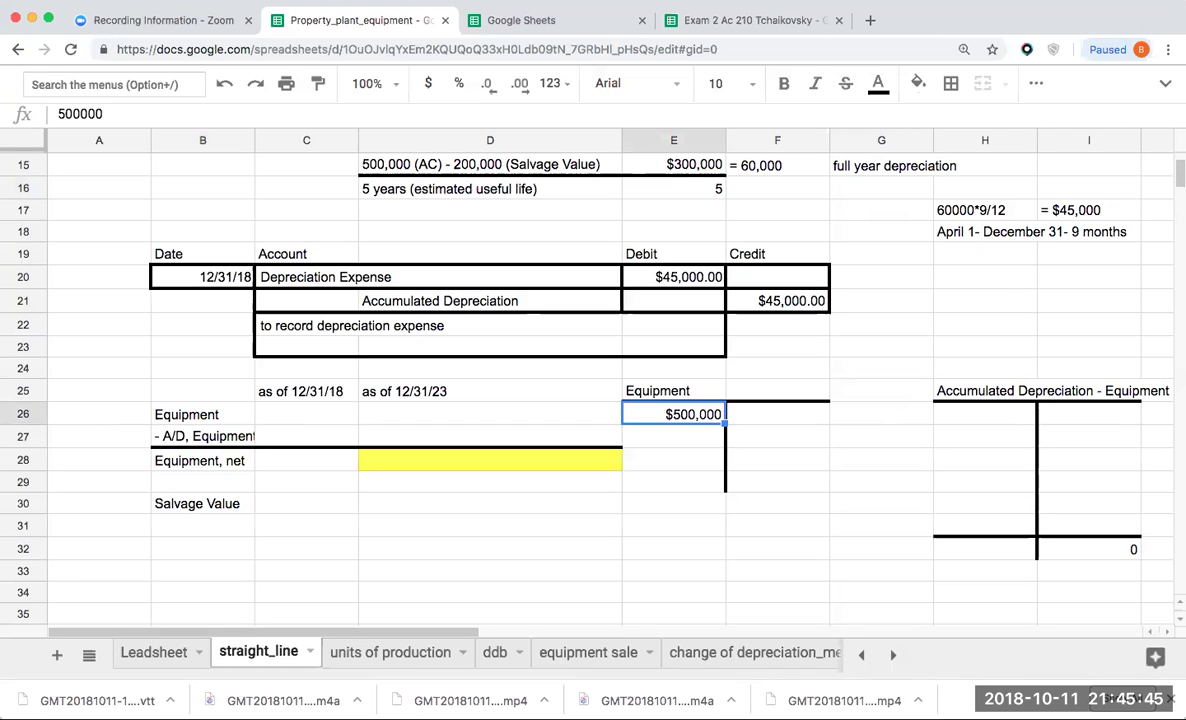
Record 45000 for 2018 in the Accumulated Depreciation T-account, correcting the mistyped 450000
{"action": "key", "text": "Right"}
{"action": "key", "text": "Right"}
{"action": "key", "text": "Right"}
{"action": "key", "text": "Right"}
{"action": "key", "text": "Right"}
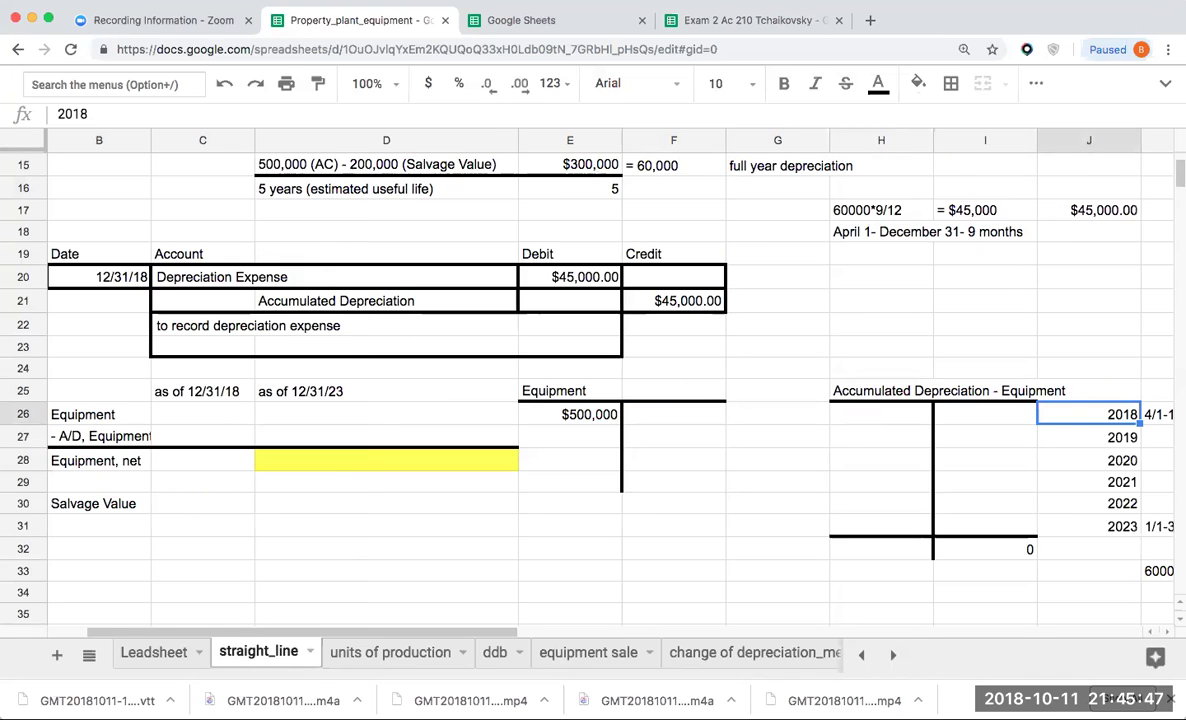
{"action": "key", "text": "Left"}
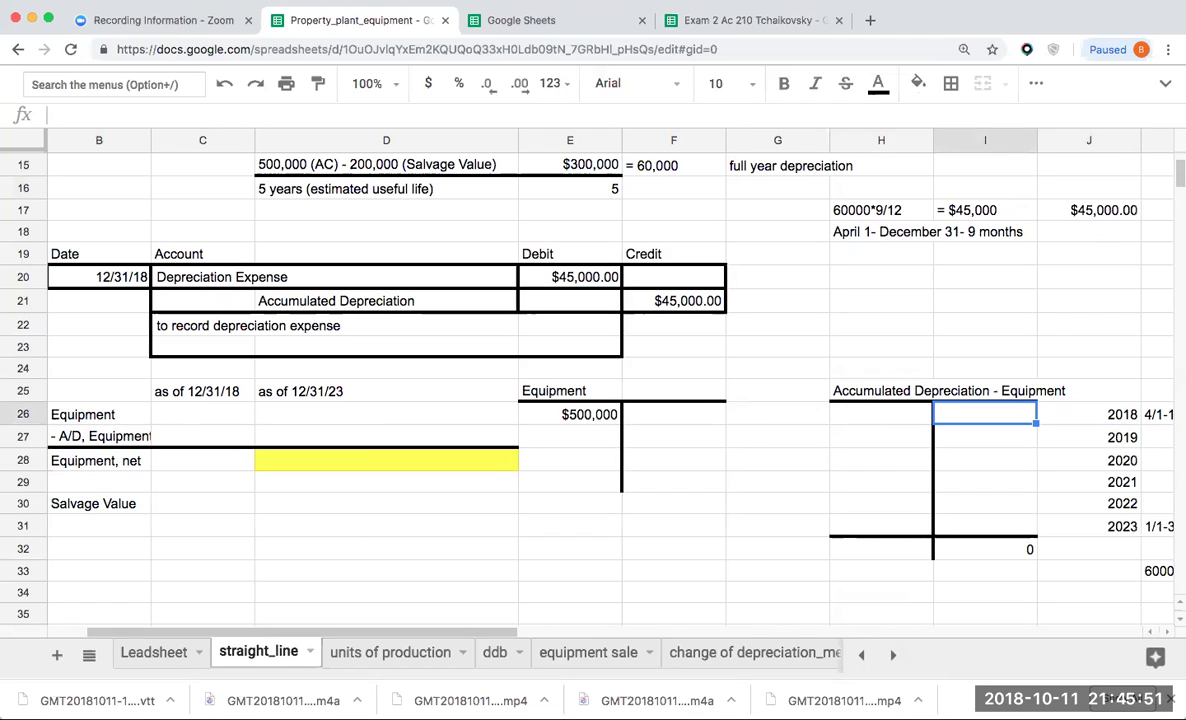
{"action": "type", "text": "450000"}
{"action": "key", "text": "Return"}
{"action": "key", "text": "Up"}
{"action": "type", "text": "45000"}
{"action": "key", "text": "Return"}
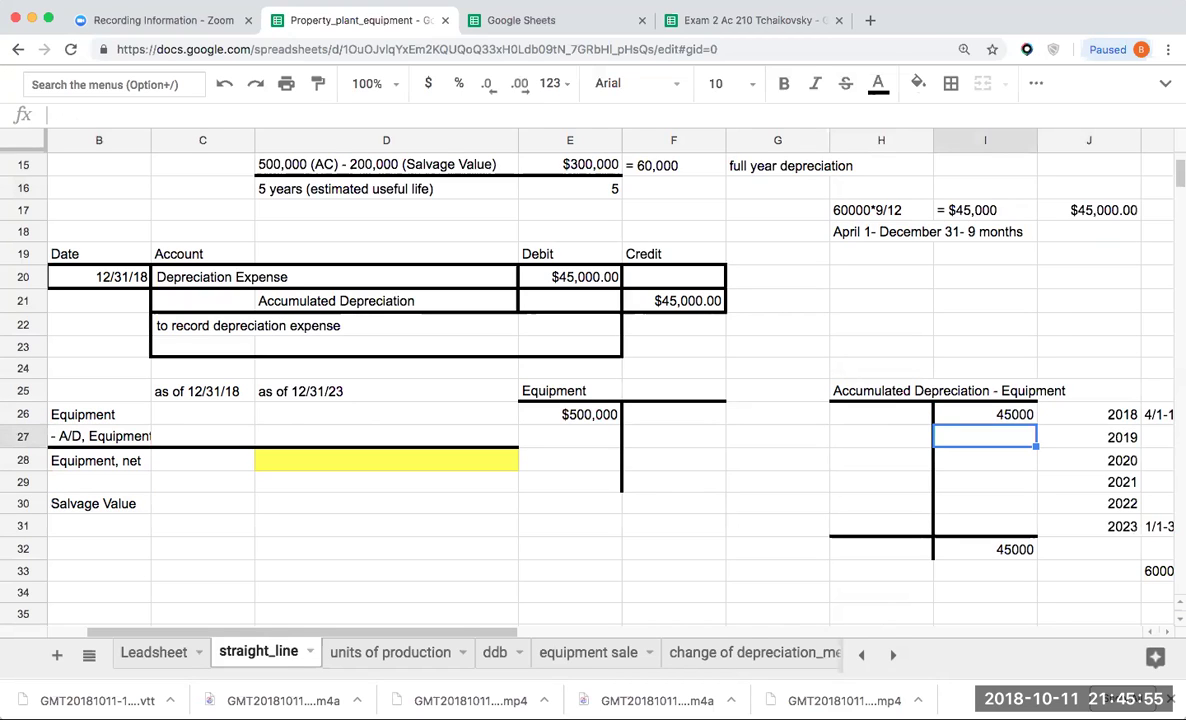
{"action": "key", "text": "Up"}
{"action": "key", "text": "Right"}
{"action": "key", "text": "Right"}
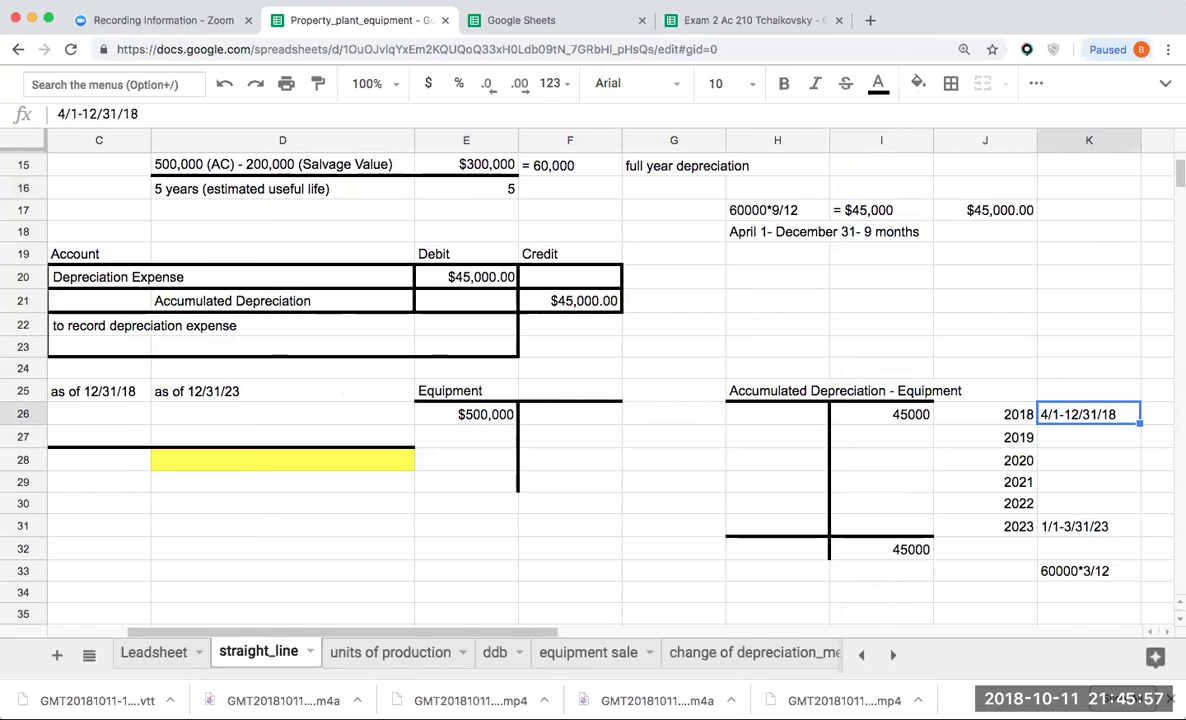
{"action": "key", "text": "Left"}
{"action": "key", "text": "Left"}
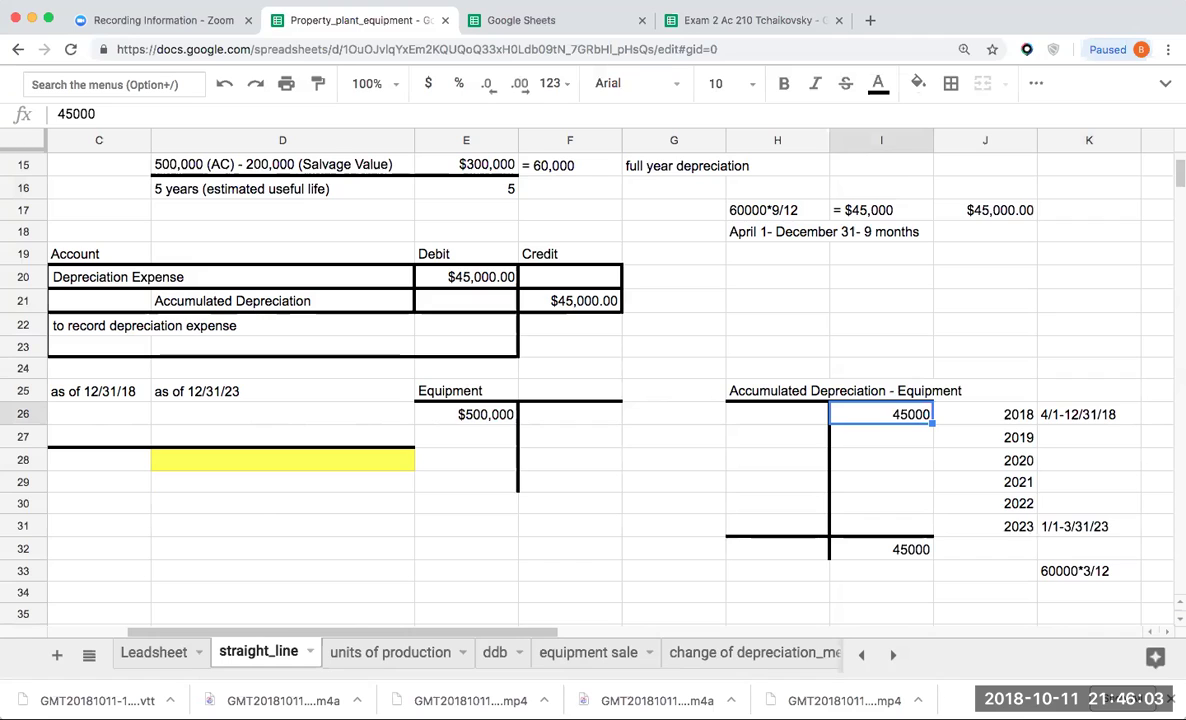
Link the 12/31/18 Equipment cell to =E26 and accumulated depreciation to the negative 2018 T-account total
{"action": "left_click", "coordinate": [570, 414]}
{"action": "key", "text": "Left"}
{"action": "key", "text": "Left"}
{"action": "key", "text": "Left"}
{"action": "key", "text": "Left"}
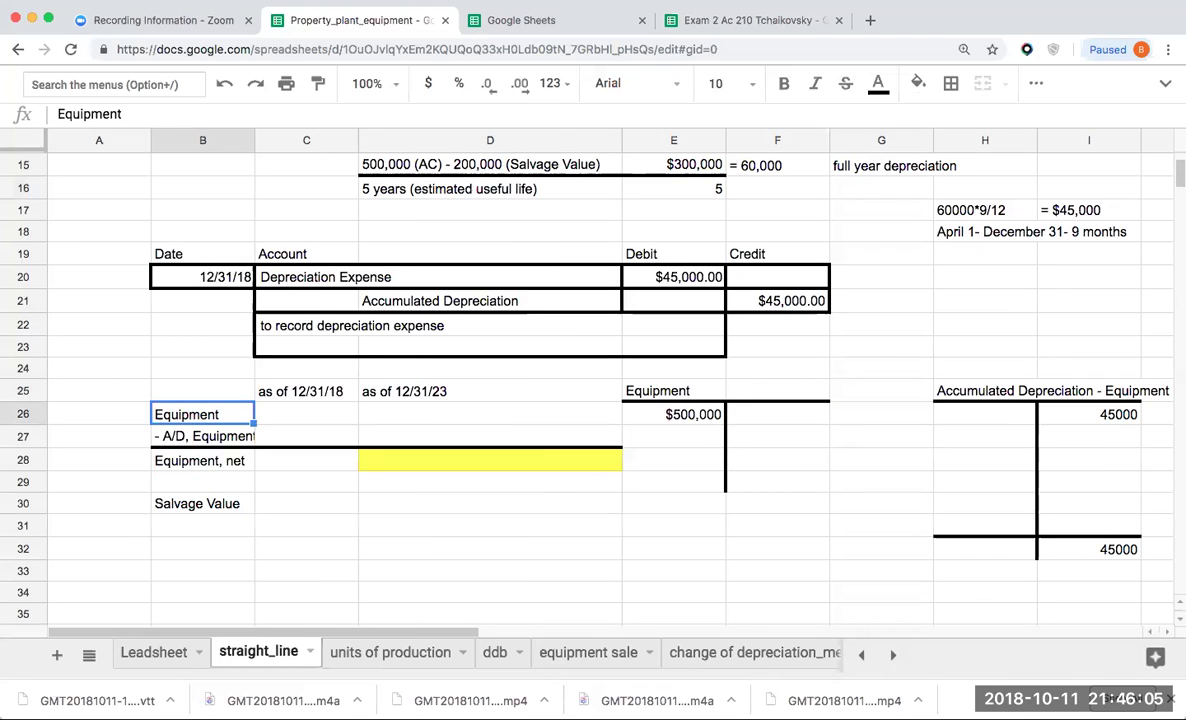
{"action": "left_click", "coordinate": [306, 414]}
{"action": "type", "text": "=E26"}
{"action": "key", "text": "Return"}
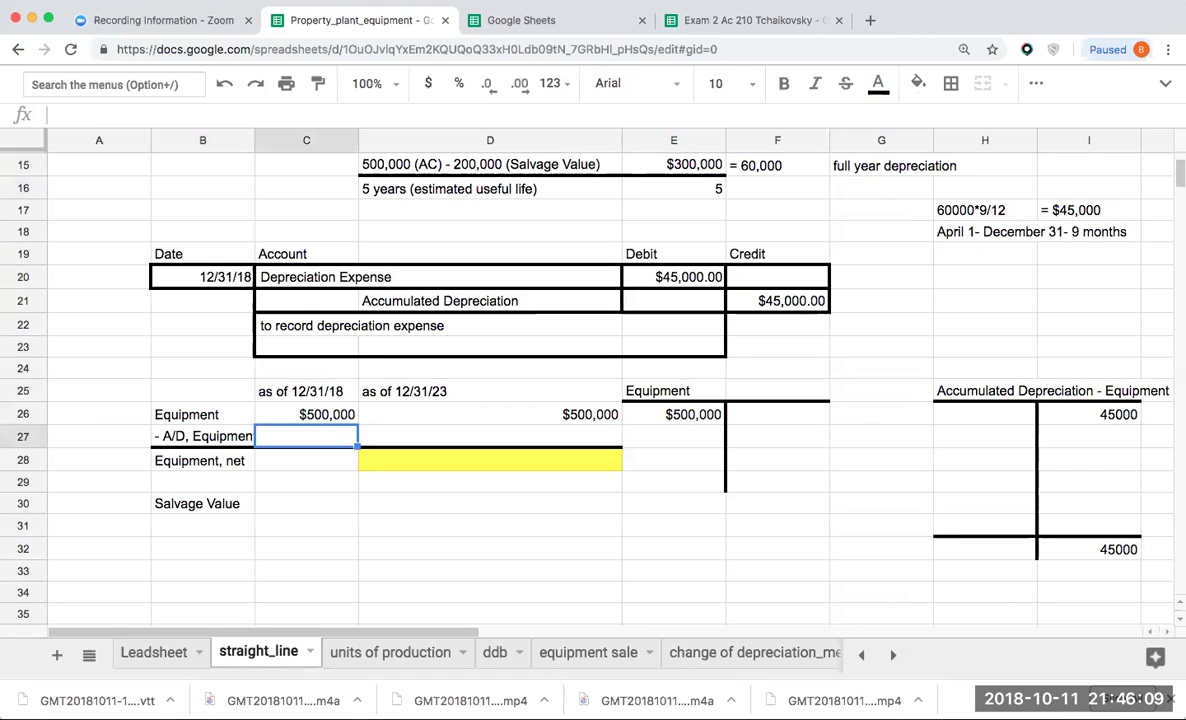
{"action": "type", "text": "=-"}
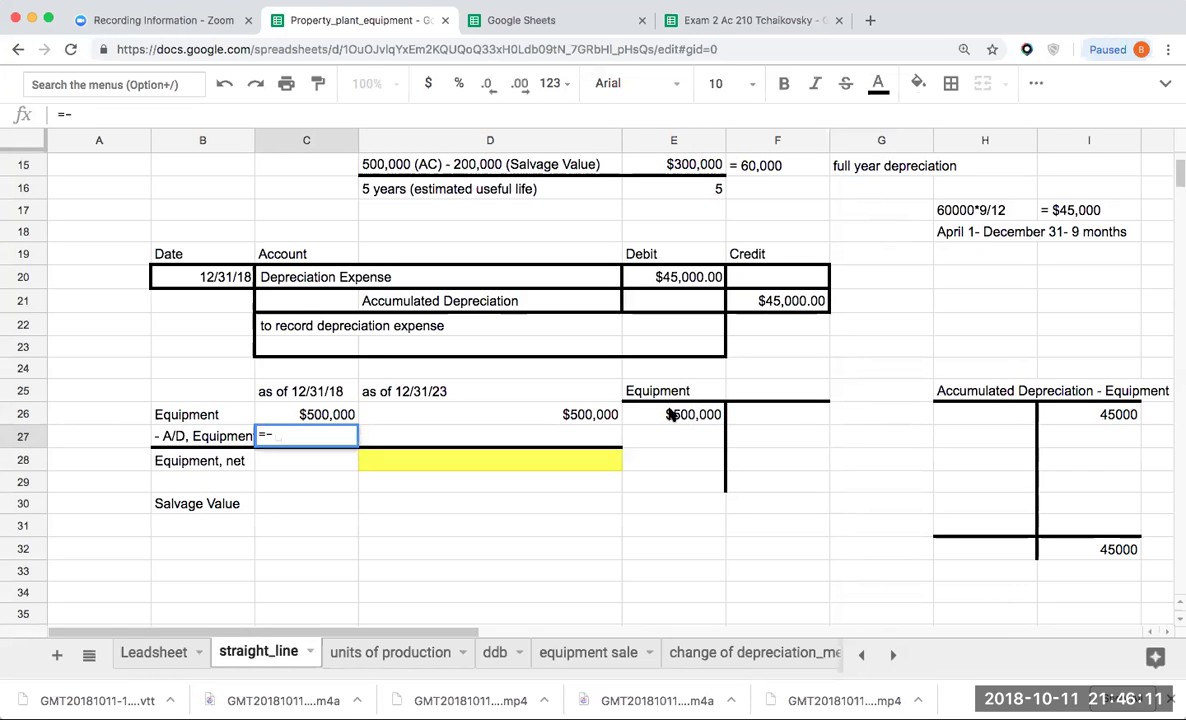
{"action": "left_click", "coordinate": [1104, 414]}
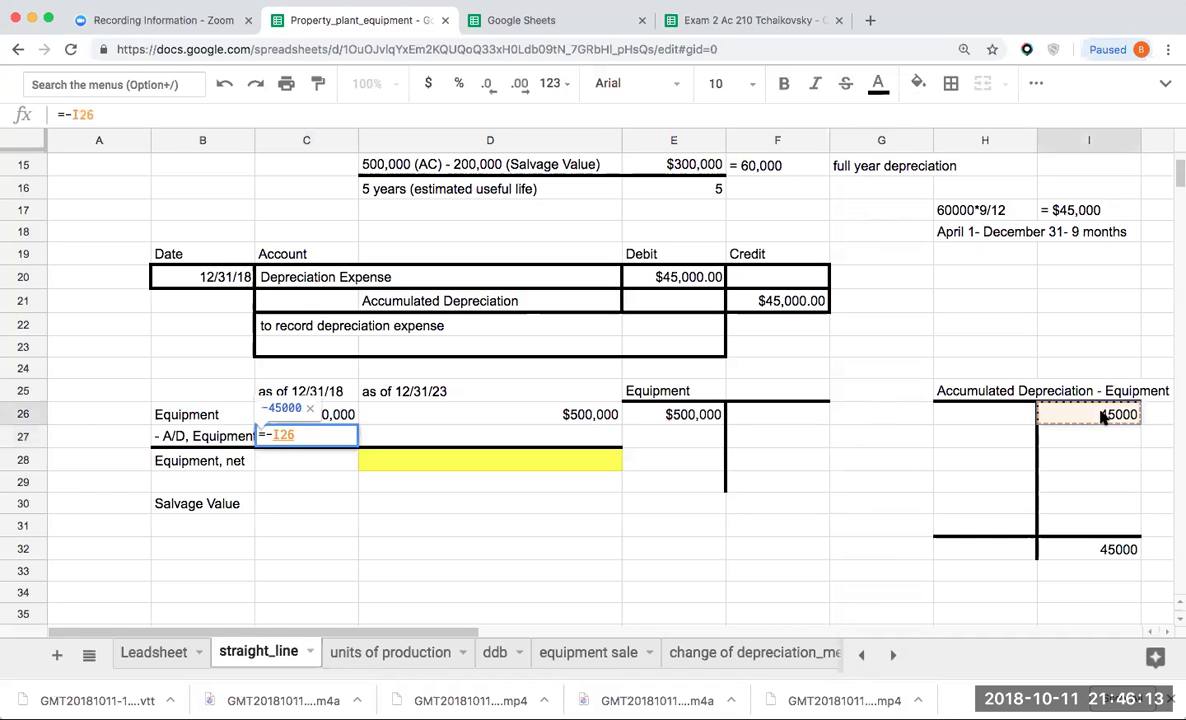
{"action": "key", "text": "Return"}
Format the -$45,000 as whole-dollar currency and compute Equipment, net =C26+C27 giving $455,000
{"action": "key", "text": "Up"}
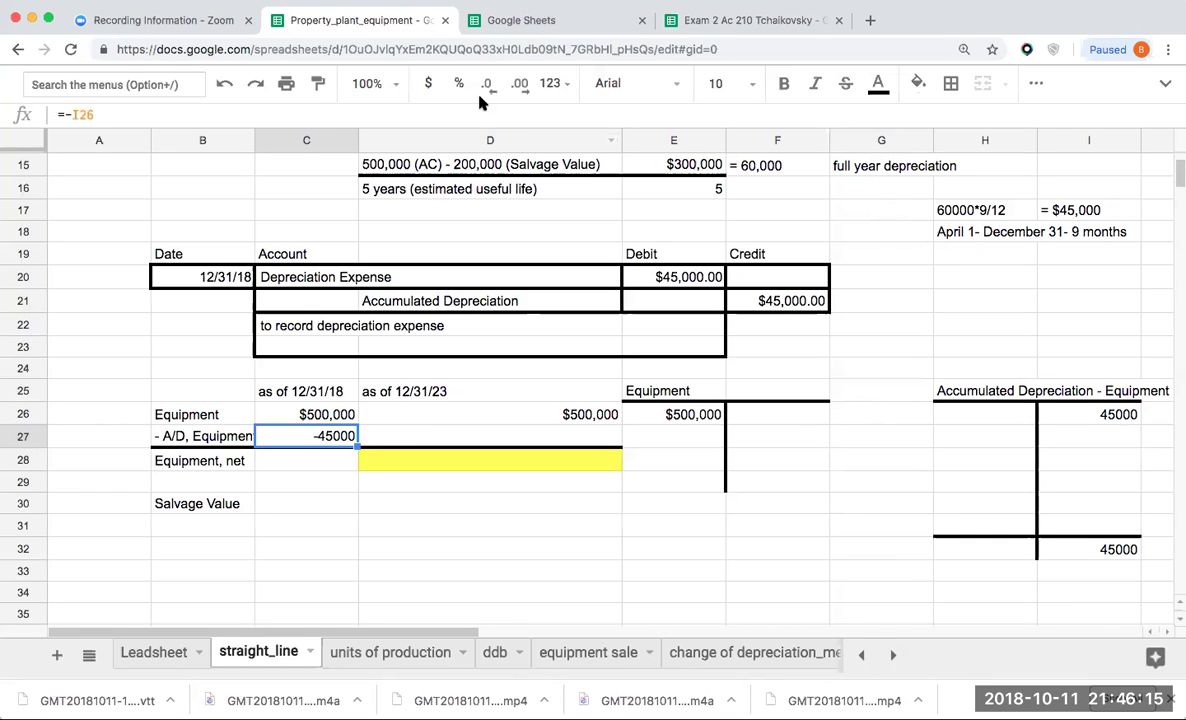
{"action": "left_click", "coordinate": [428, 83]}
{"action": "left_click", "coordinate": [487, 83]}
{"action": "left_click", "coordinate": [487, 83]}
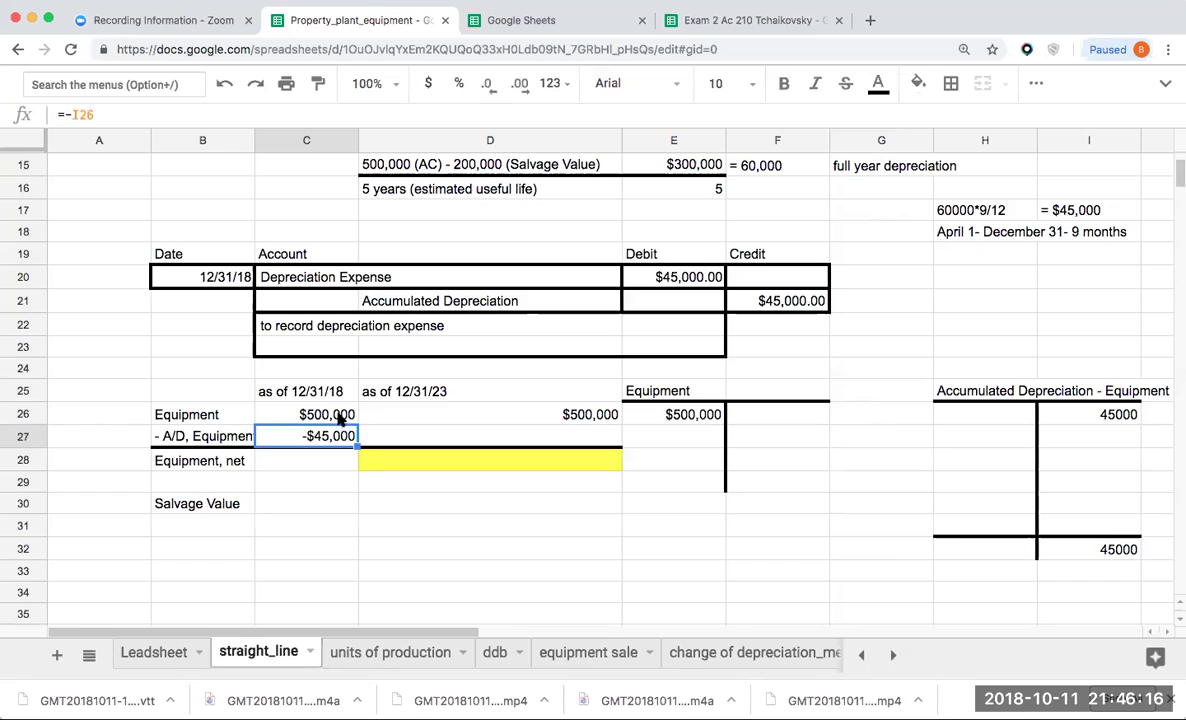
{"action": "left_click", "coordinate": [323, 458]}
{"action": "type", "text": "=C26+C27"}
{"action": "key", "text": "Return"}
Enter Salvage Value 200000 in C30 as whole-dollar currency and recheck the net equipment formula
{"action": "left_click", "coordinate": [306, 503]}
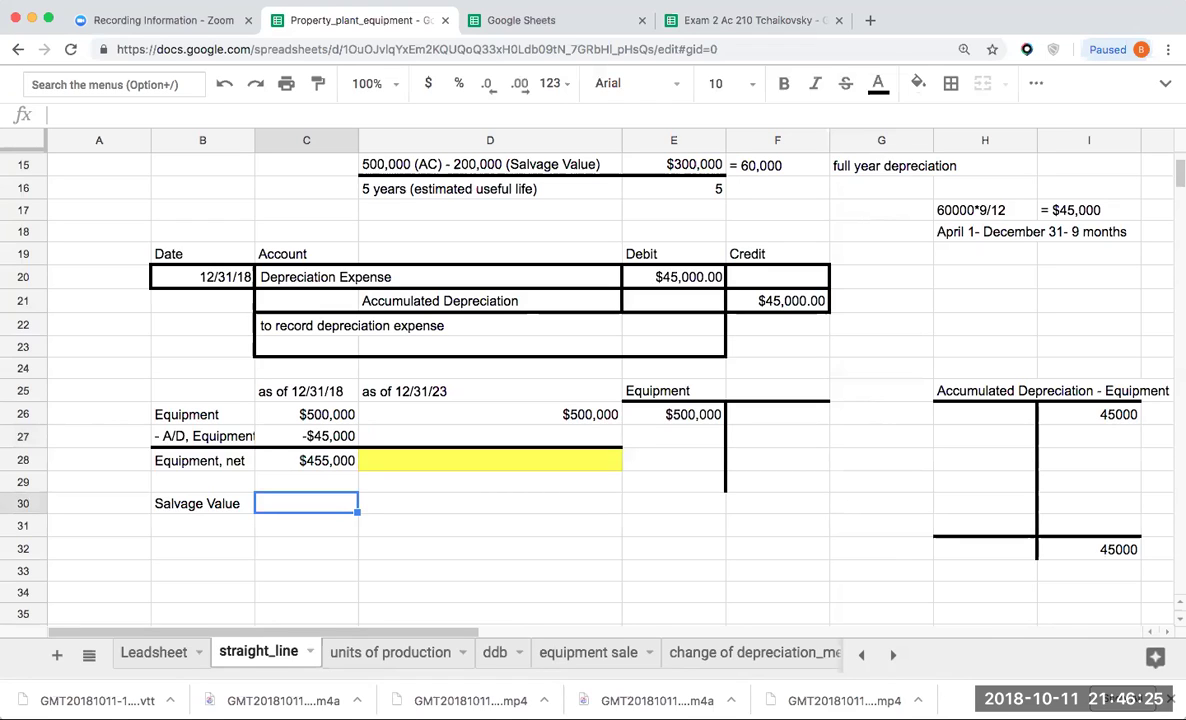
{"action": "type", "text": "200000"}
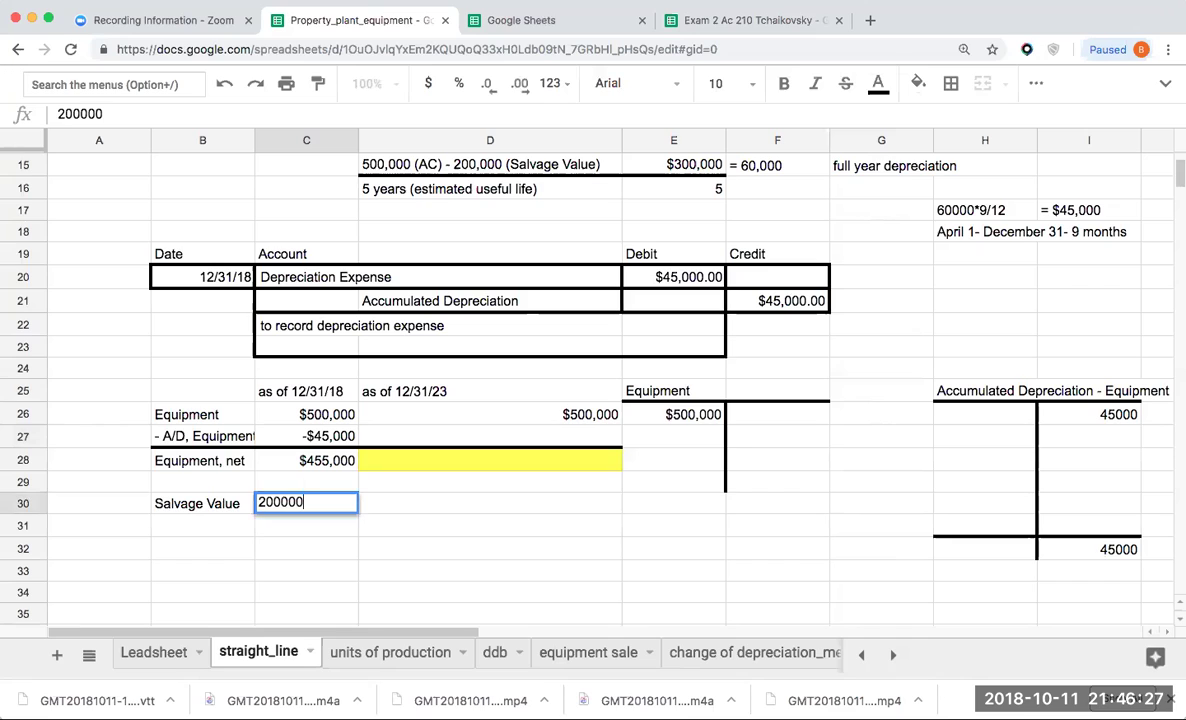
{"action": "key", "text": "ctrl+Return"}
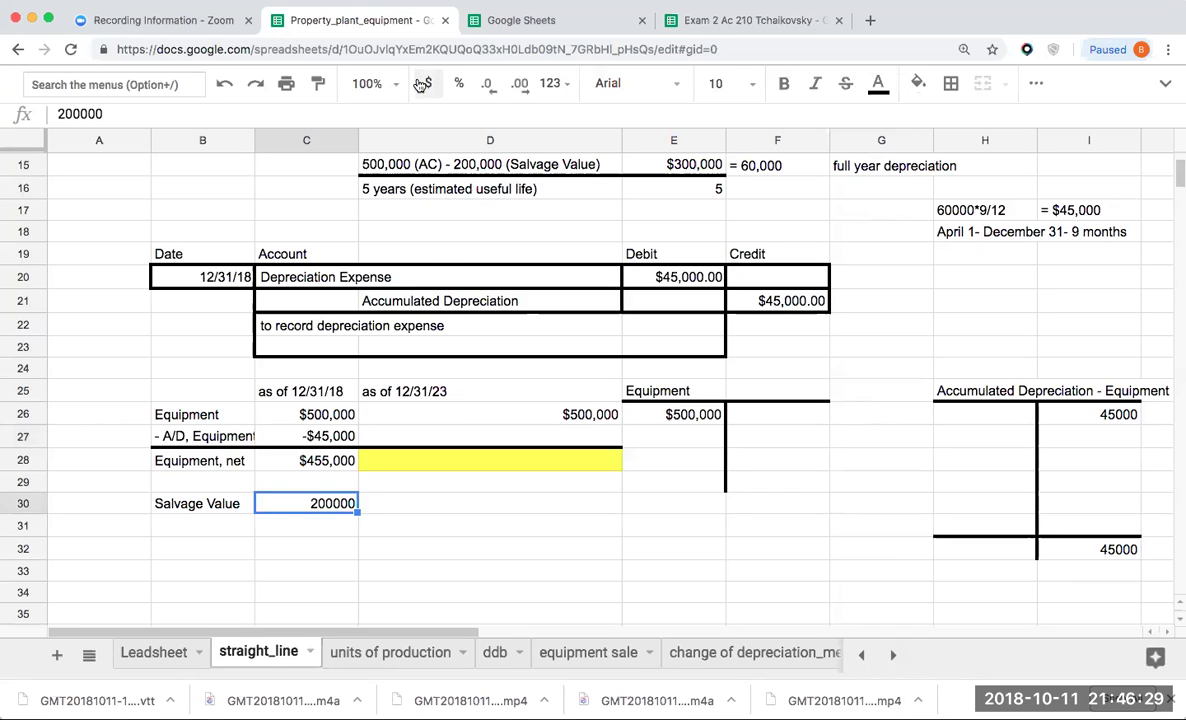
{"action": "left_click", "coordinate": [429, 85]}
{"action": "left_click", "coordinate": [489, 88]}
{"action": "left_click", "coordinate": [489, 88]}
{"action": "left_click", "coordinate": [375, 502]}
{"action": "left_click", "coordinate": [338, 466]}
{"action": "left_click", "coordinate": [331, 502]}
{"action": "left_click", "coordinate": [319, 536]}
{"action": "key", "text": "Up"}
{"action": "key", "text": "Up"}
{"action": "key", "text": "Up"}
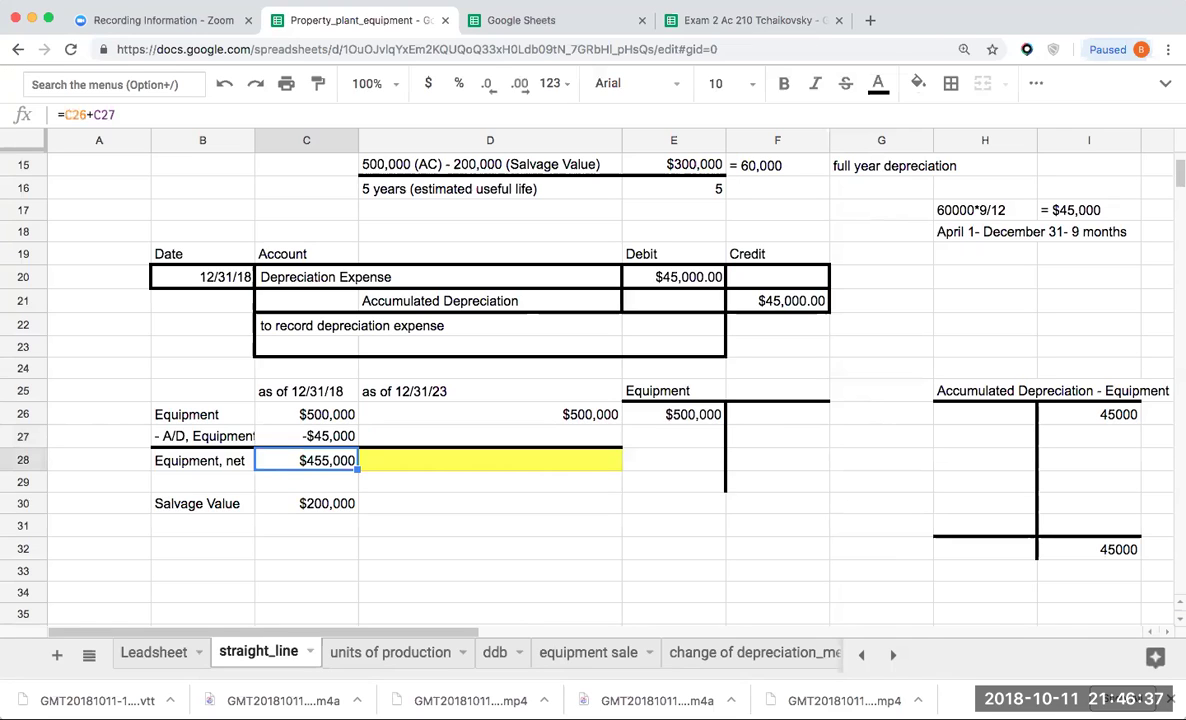
Format the T-account amount column I26:I32 as currency with no decimals
{"action": "key", "text": "Right"}
{"action": "key", "text": "Right"}
{"action": "key", "text": "Right"}
{"action": "key", "text": "Right"}
{"action": "key", "text": "Right"}
{"action": "key", "text": "Right"}
{"action": "key", "text": "Right"}
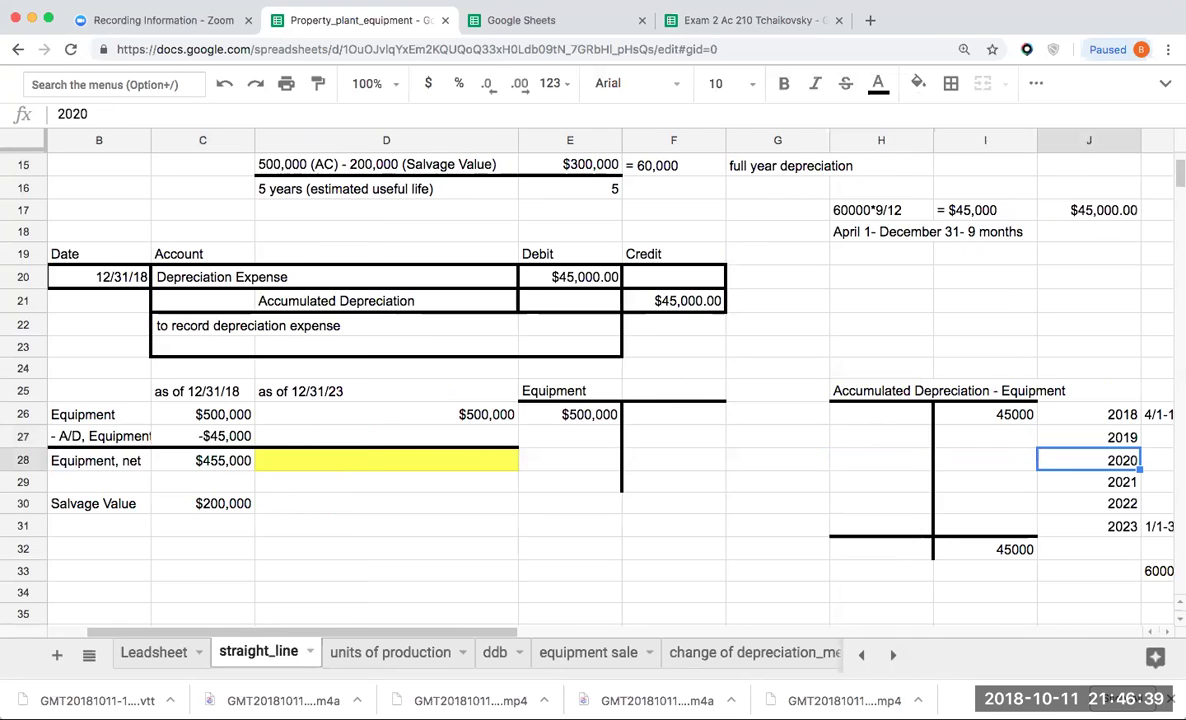
{"action": "left_click", "coordinate": [985, 437]}
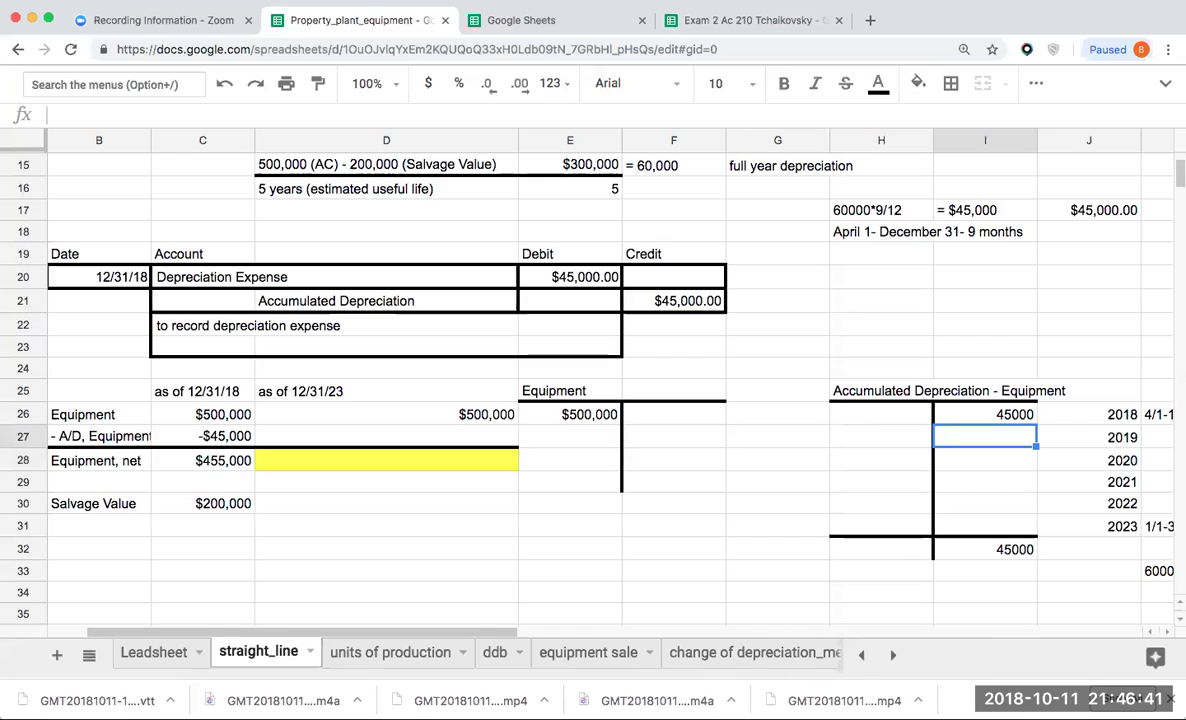
{"action": "left_click", "coordinate": [680, 170]}
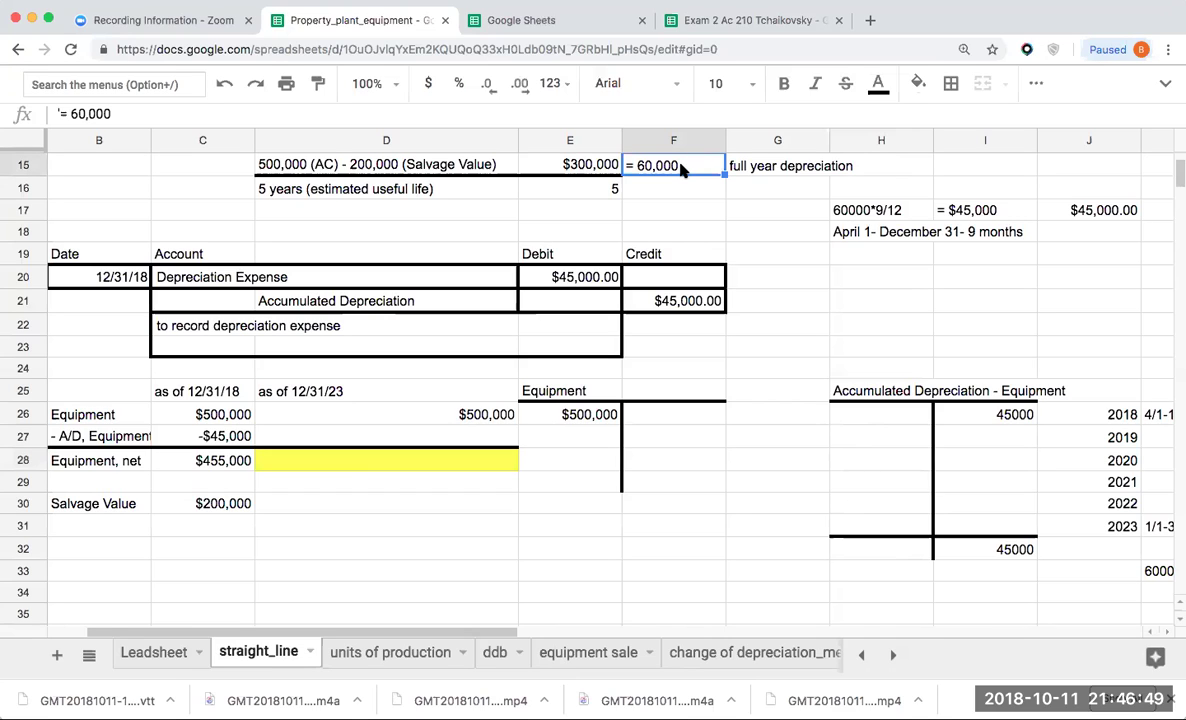
{"action": "left_click", "coordinate": [1014, 415]}
{"action": "left_click", "coordinate": [1014, 551], "text": "shift"}
{"action": "left_click", "coordinate": [428, 83]}
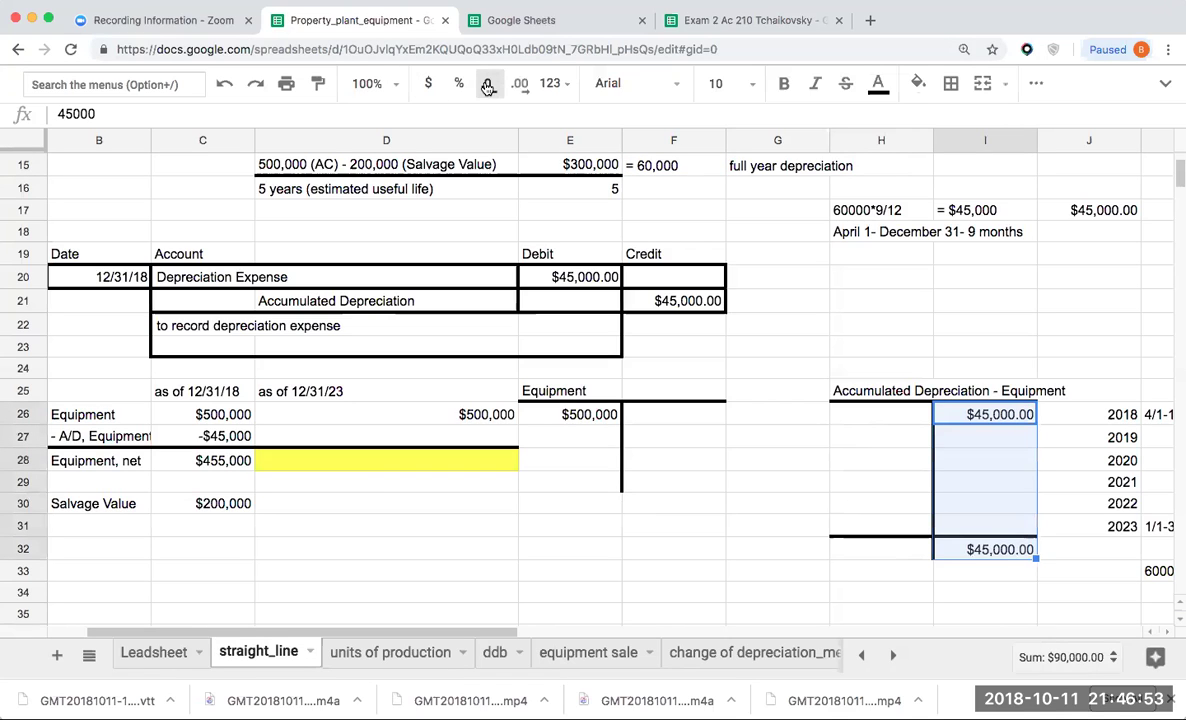
{"action": "left_click", "coordinate": [487, 83]}
{"action": "left_click", "coordinate": [487, 83]}
Enter $60,000 annual depreciation for 2019, 2020, 2021 and 2022
{"action": "left_click", "coordinate": [982, 437]}
{"action": "type", "text": "60,00"}
{"action": "type", "text": "0"}
{"action": "key", "text": "Return"}
{"action": "type", "text": "60000"}
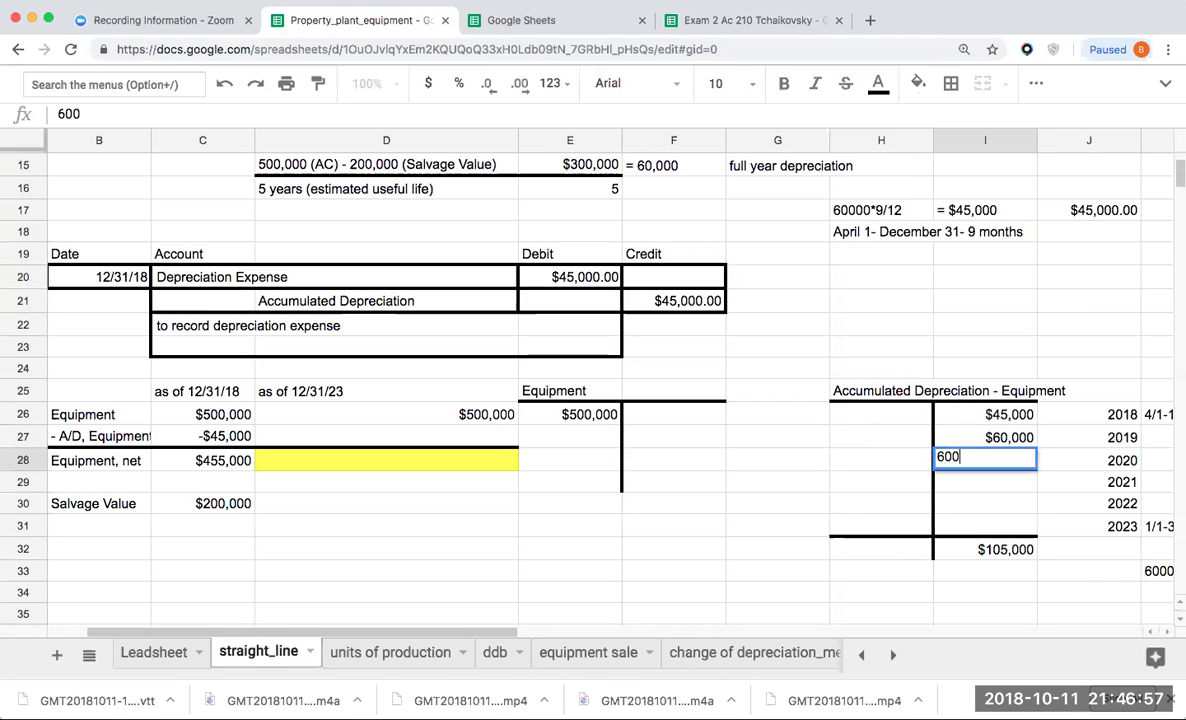
{"action": "key", "text": "Return"}
{"action": "type", "text": "60000"}
{"action": "key", "text": "Return"}
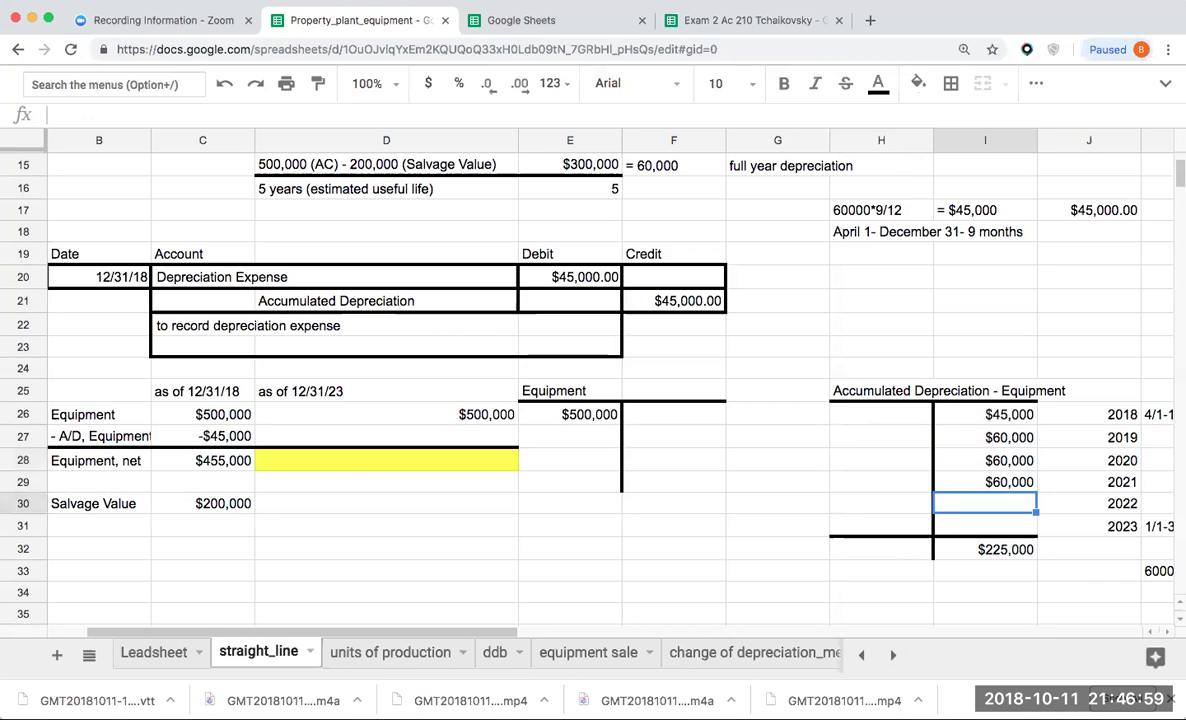
{"action": "type", "text": "60000"}
{"action": "key", "text": "Return"}
Enter $15,000 for the partial 2023 period (1/1-3/31/23, 60000*3/12)
{"action": "left_click", "coordinate": [1089, 526]}
{"action": "key", "text": "Right"}
{"action": "key", "text": "Left"}
{"action": "key", "text": "Left"}
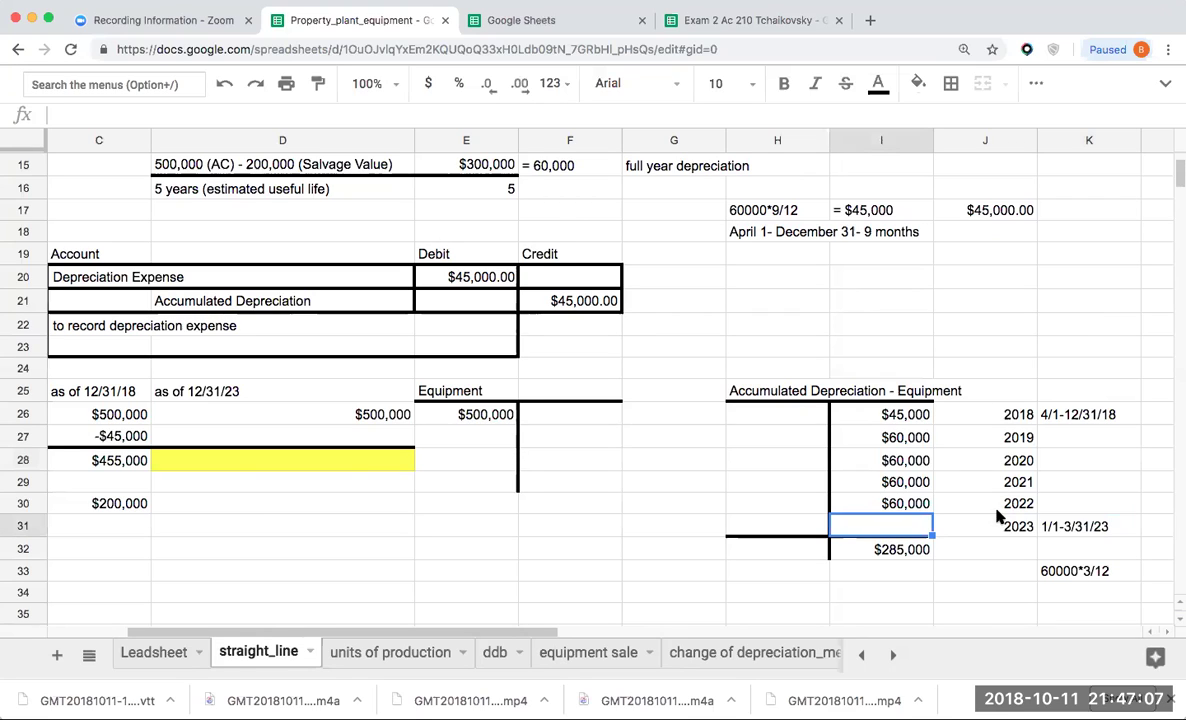
{"action": "left_click", "coordinate": [1063, 530]}
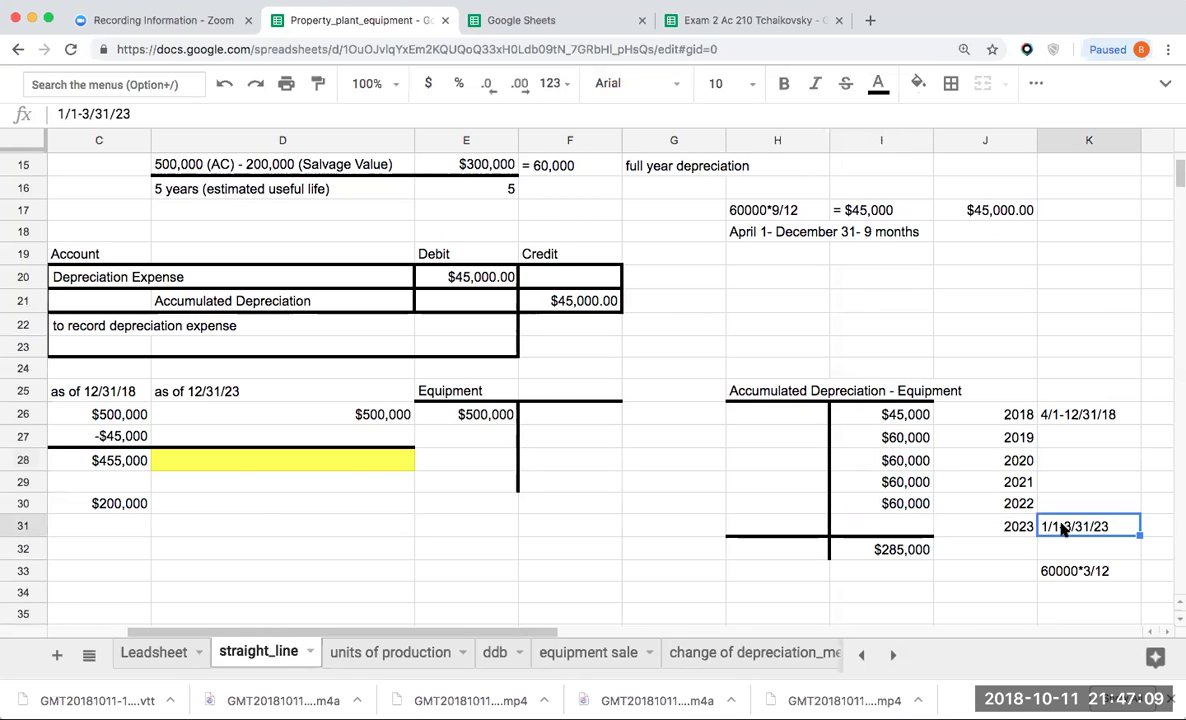
{"action": "left_click", "coordinate": [1061, 418]}
{"action": "key", "text": "Down"}
{"action": "key", "text": "Down"}
{"action": "key", "text": "Down"}
{"action": "key", "text": "Down"}
{"action": "key", "text": "Down"}
{"action": "left_click", "coordinate": [927, 527]}
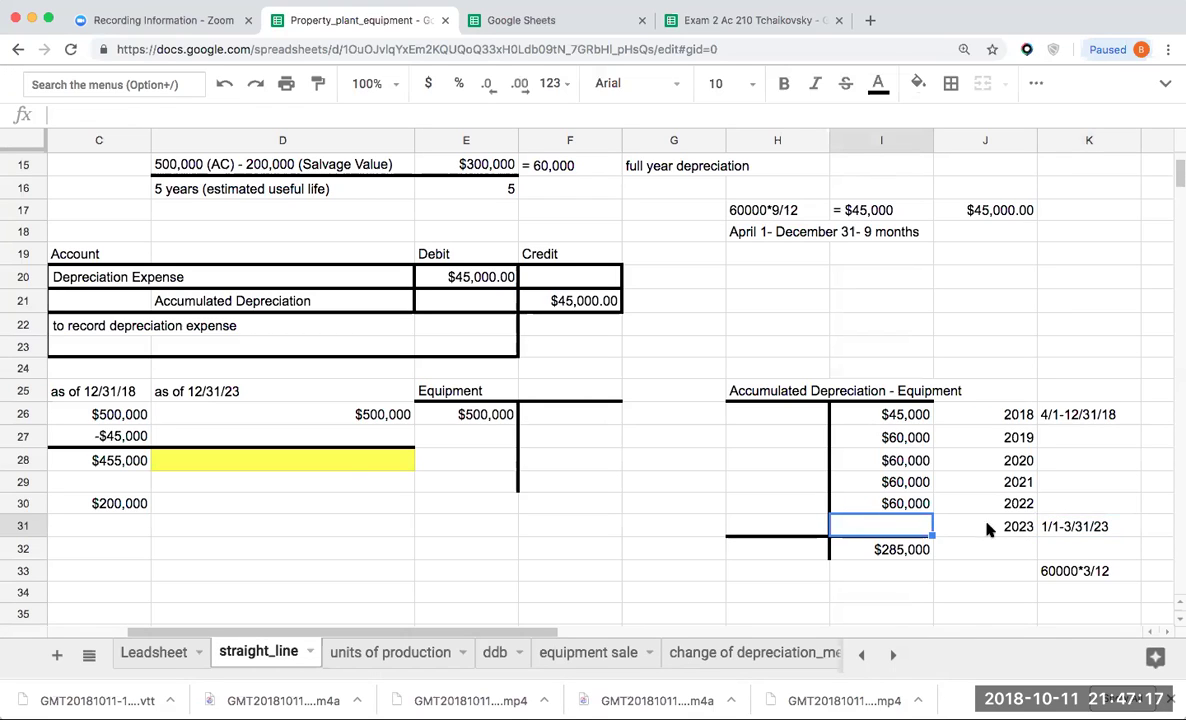
{"action": "type", "text": "15000"}
{"action": "key", "text": "Return"}
{"action": "left_click", "coordinate": [938, 531]}
{"action": "left_click", "coordinate": [1089, 526]}
{"action": "key", "text": "Down"}
{"action": "key", "text": "Down"}
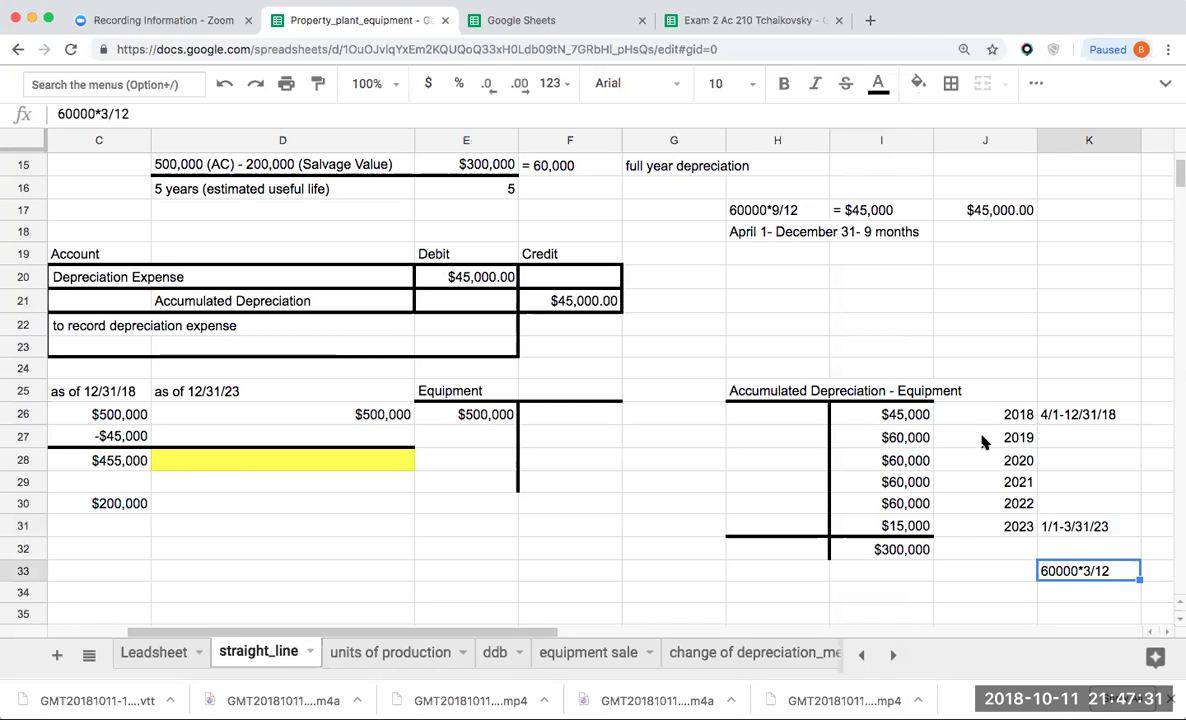
Set the 12/31/23 accumulated depreciation in D27 to =-I32, showing -$300,000
{"action": "scroll", "coordinate": [603, 440], "scroll_direction": "down", "scroll_amount": 5}
{"action": "scroll", "coordinate": [603, 440], "scroll_direction": "up", "scroll_amount": 10}
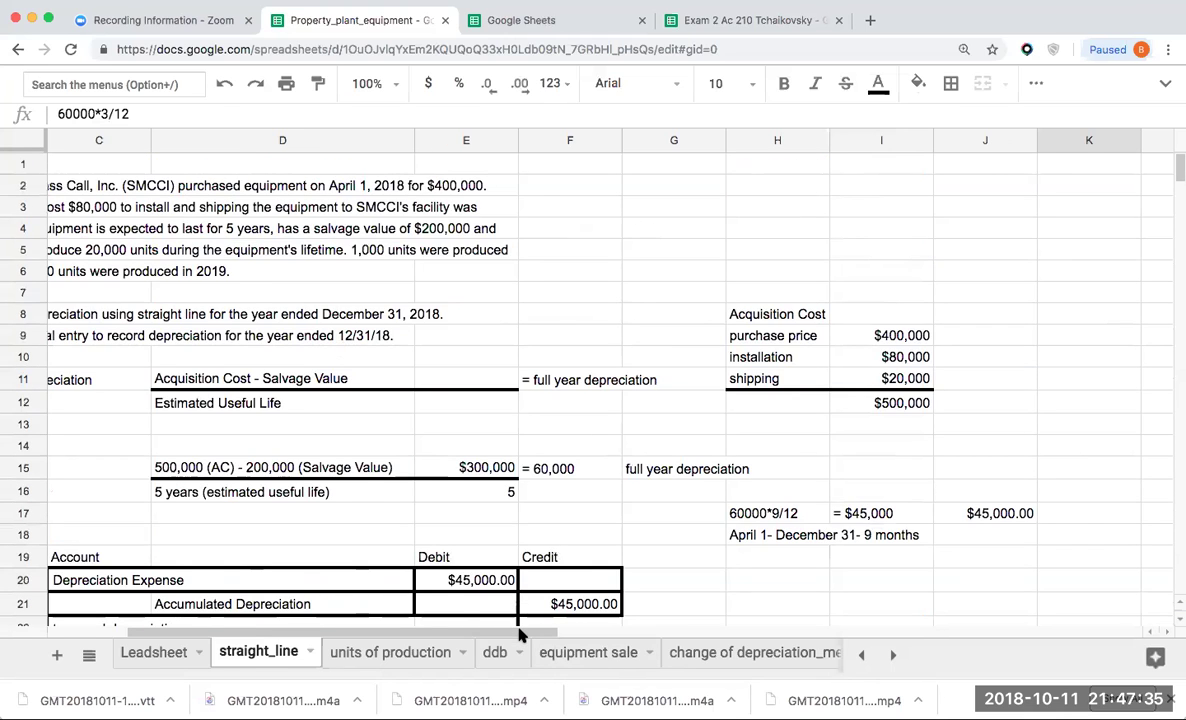
{"action": "scroll", "coordinate": [603, 521], "scroll_direction": "left", "scroll_amount": 3}
{"action": "scroll", "coordinate": [603, 521], "scroll_direction": "down", "scroll_amount": 7}
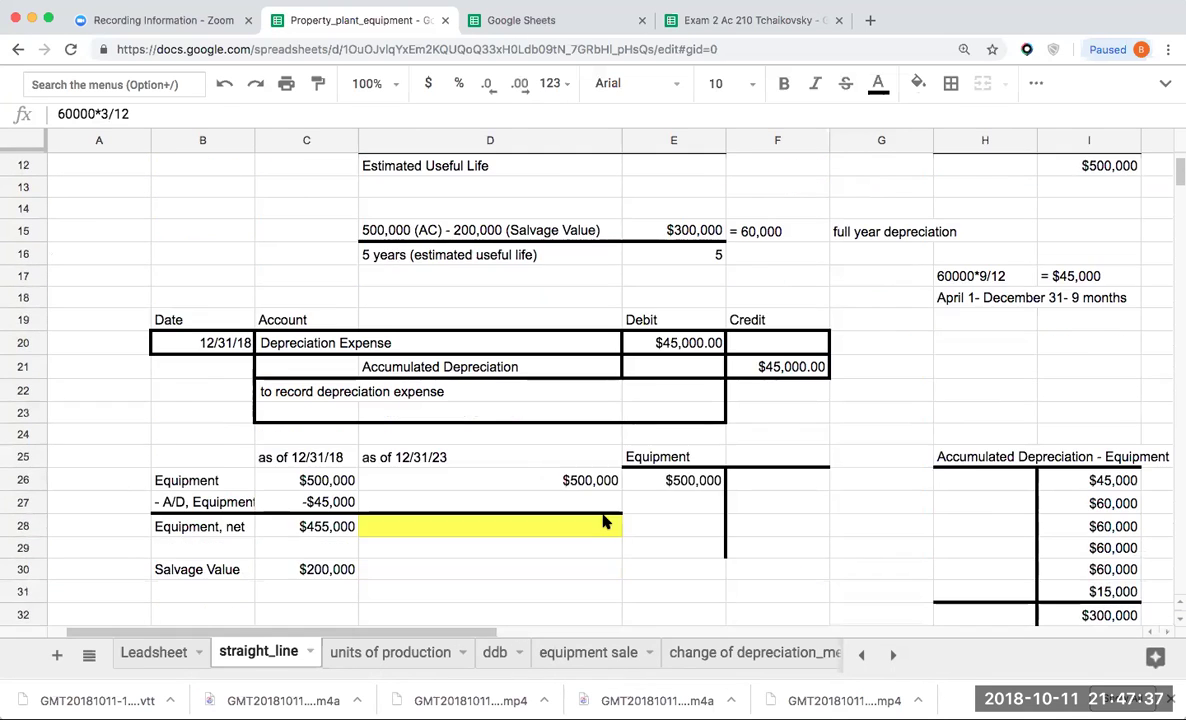
{"action": "scroll", "coordinate": [603, 521], "scroll_direction": "down", "scroll_amount": 1}
{"action": "left_click", "coordinate": [738, 482]}
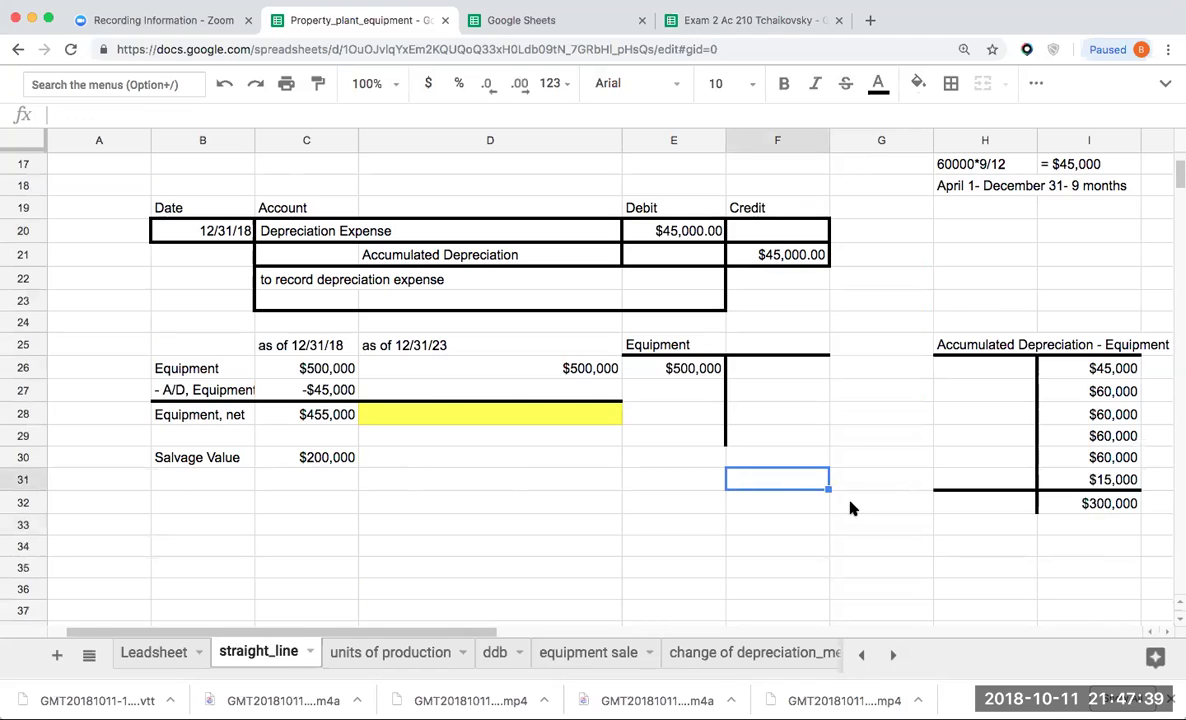
{"action": "key", "text": "Right"}
{"action": "key", "text": "Right"}
{"action": "key", "text": "Right"}
{"action": "key", "text": "Right"}
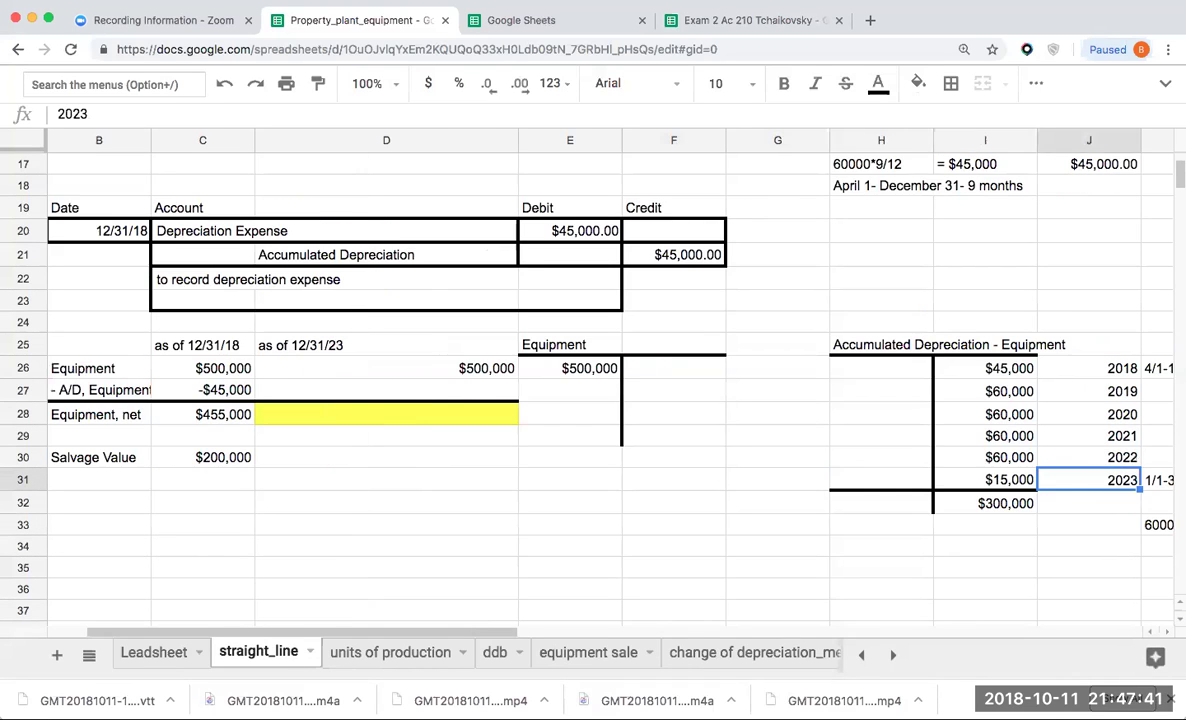
{"action": "key", "text": "Left"}
{"action": "key", "text": "Left"}
{"action": "key", "text": "Left"}
{"action": "key", "text": "Left"}
{"action": "key", "text": "Left"}
{"action": "key", "text": "Left"}
{"action": "key", "text": "Up"}
{"action": "key", "text": "Up"}
{"action": "key", "text": "Up"}
{"action": "key", "text": "Up"}
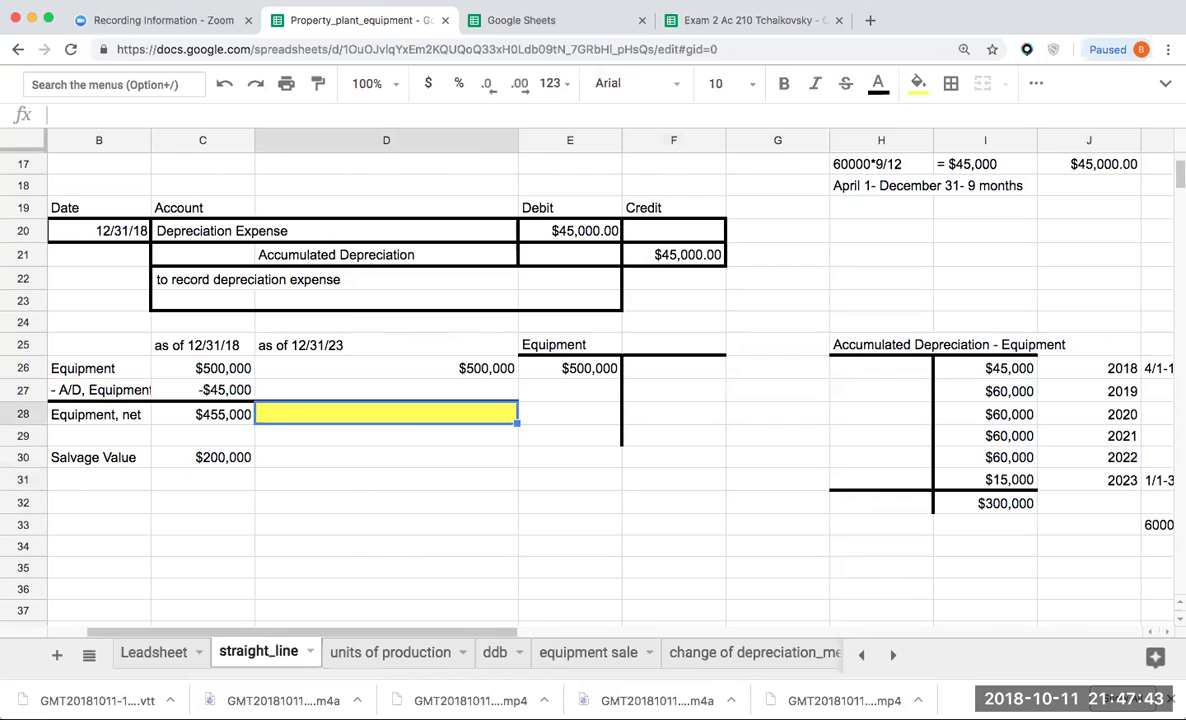
{"action": "type", "text": "=-"}
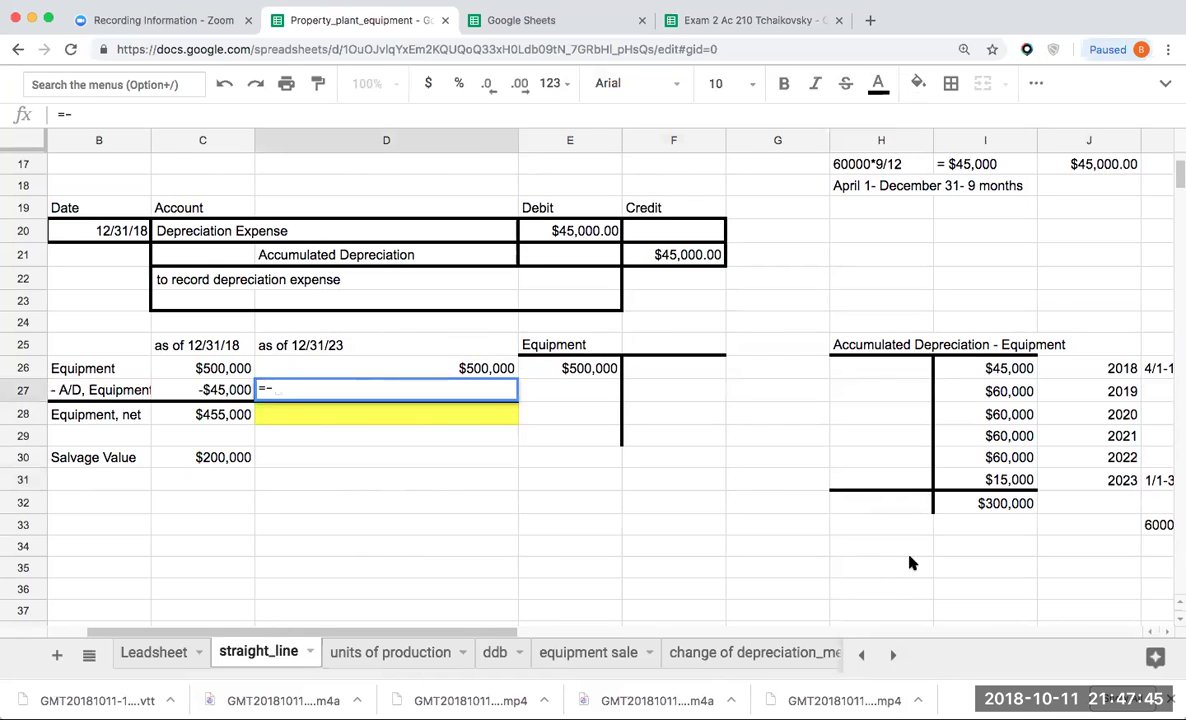
{"action": "left_click", "coordinate": [962, 508]}
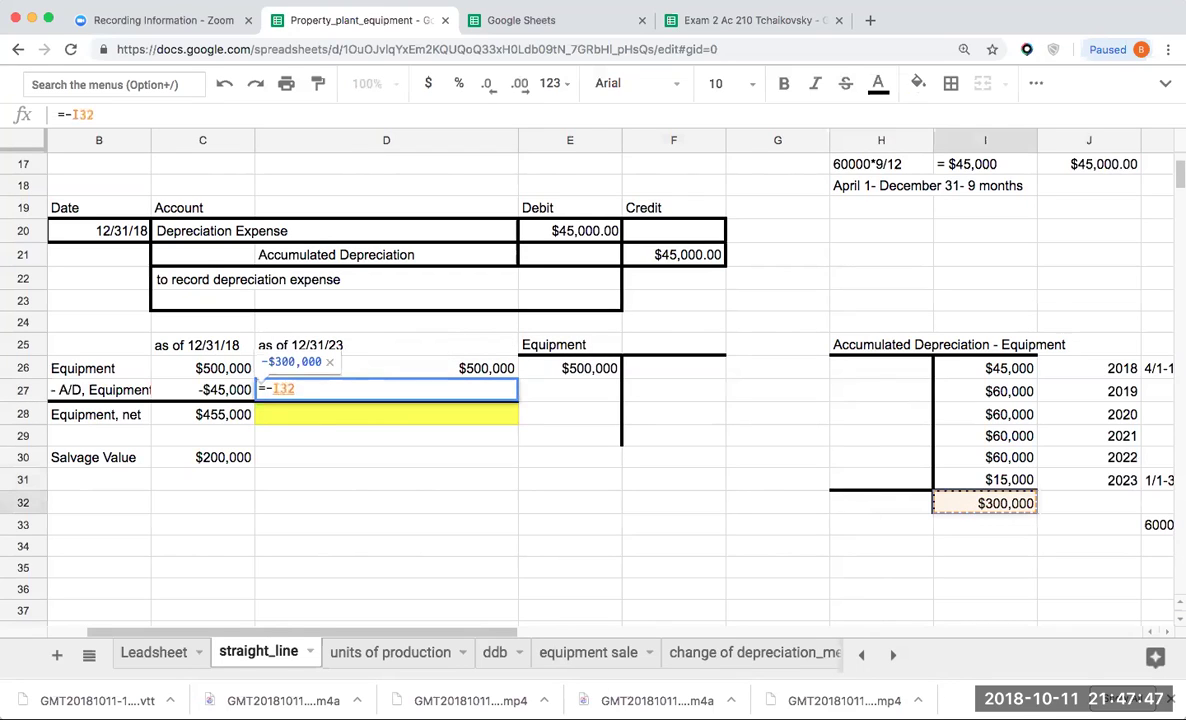
{"action": "key", "text": "Return"}
Compute 12/31/23 Equipment, net in D28 as D26+D27, giving $200,000
{"action": "type", "text": "+"}
{"action": "key", "text": "Up"}
{"action": "key", "text": "Up"}
{"action": "type", "text": "+"}
{"action": "key", "text": "Up"}
{"action": "key", "text": "Return"}
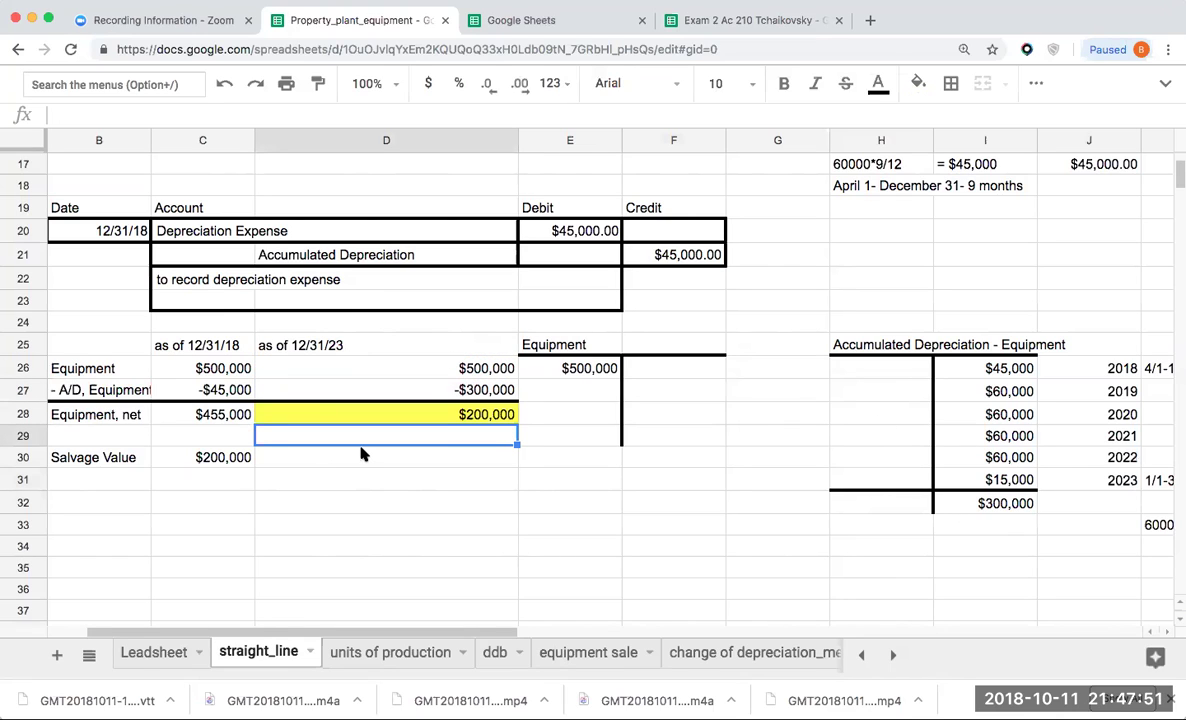
Link the 12/31/23 Salvage Value in D30 to =C30 ($200,000)
{"action": "left_click", "coordinate": [362, 455]}
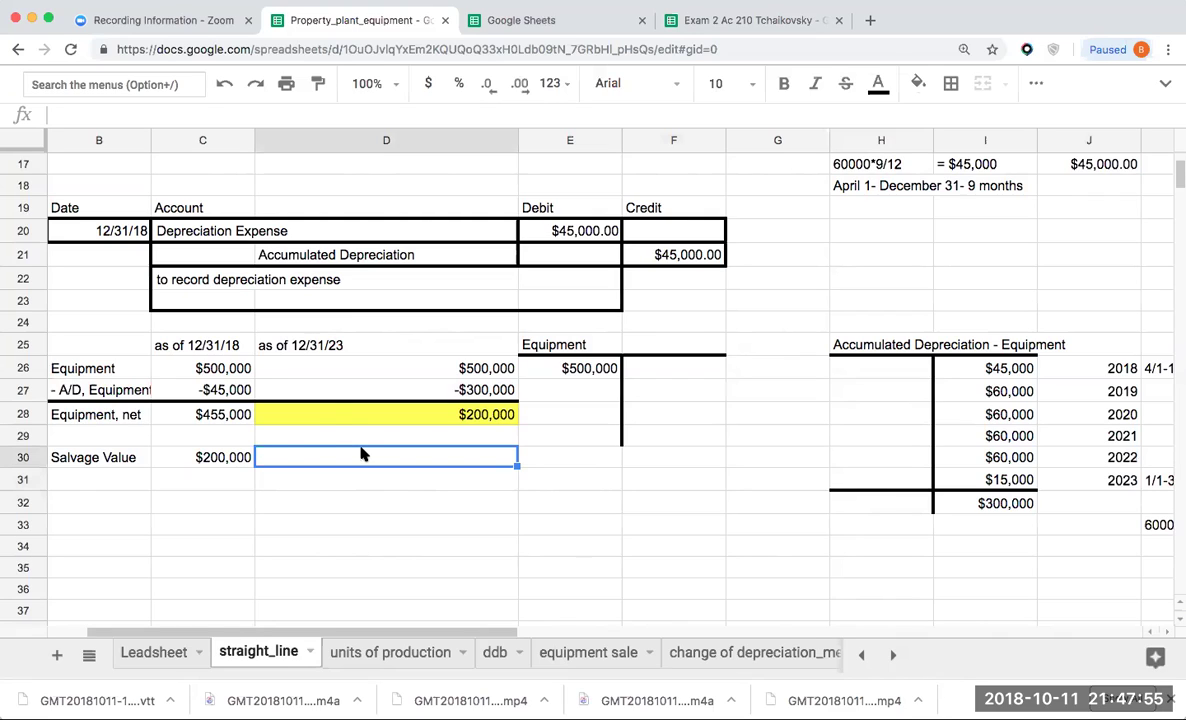
{"action": "type", "text": "="}
{"action": "key", "text": "Left"}
{"action": "key", "text": "Return"}
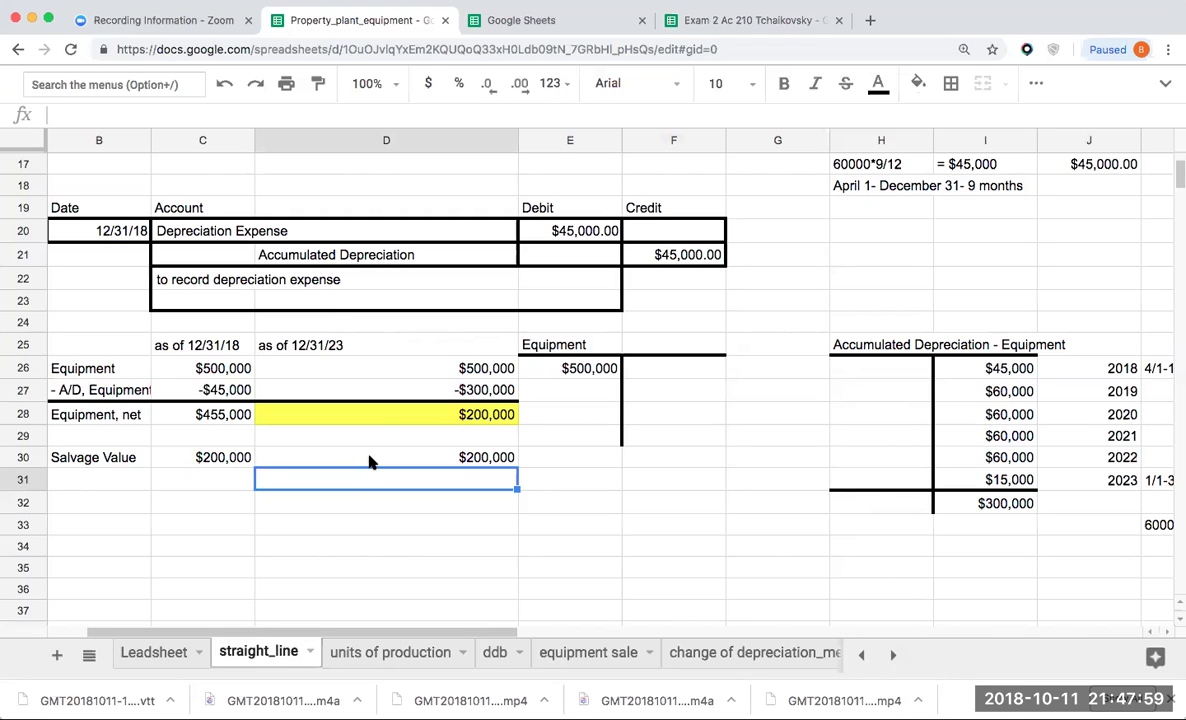
{"action": "left_click", "coordinate": [460, 462]}
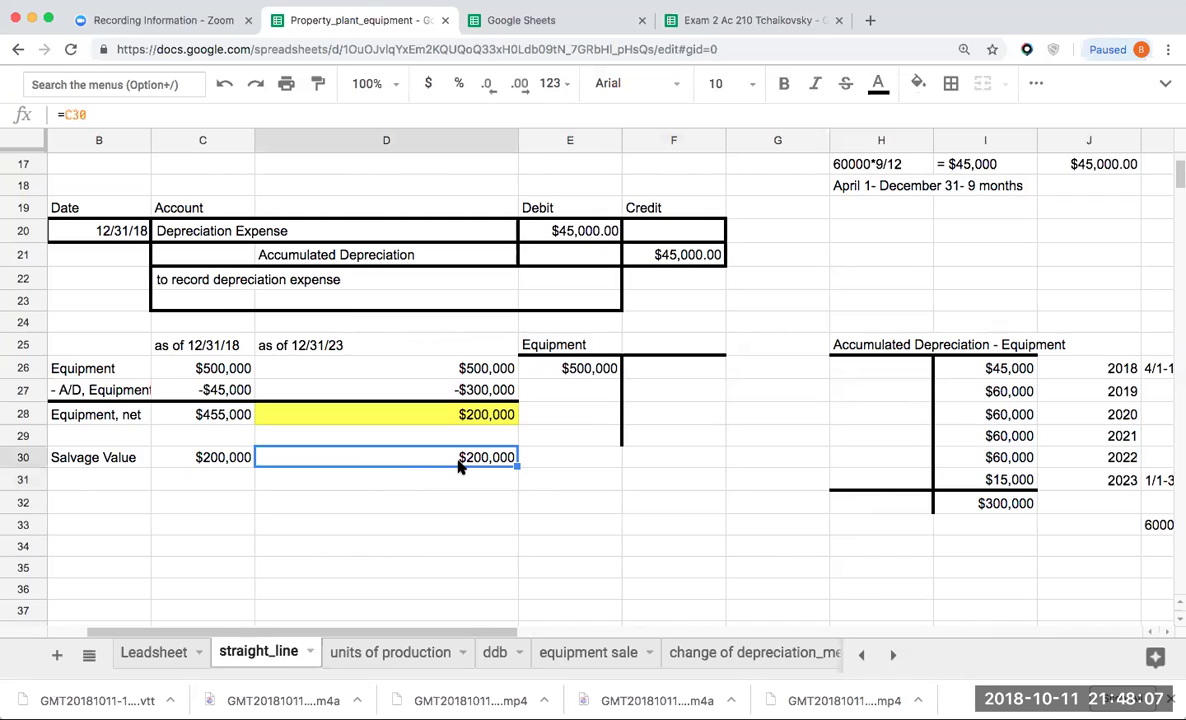